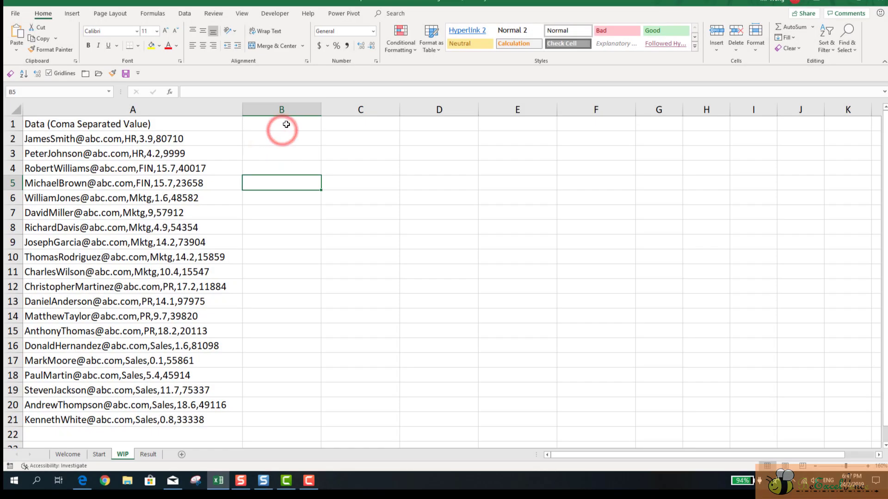
Enter the headers First Name, Last Name, Dept, Year of Tenure and Salary in B1 through F1.
{"action": "left_click", "coordinate": [287, 125]}
{"action": "type", "text": "Fir"}
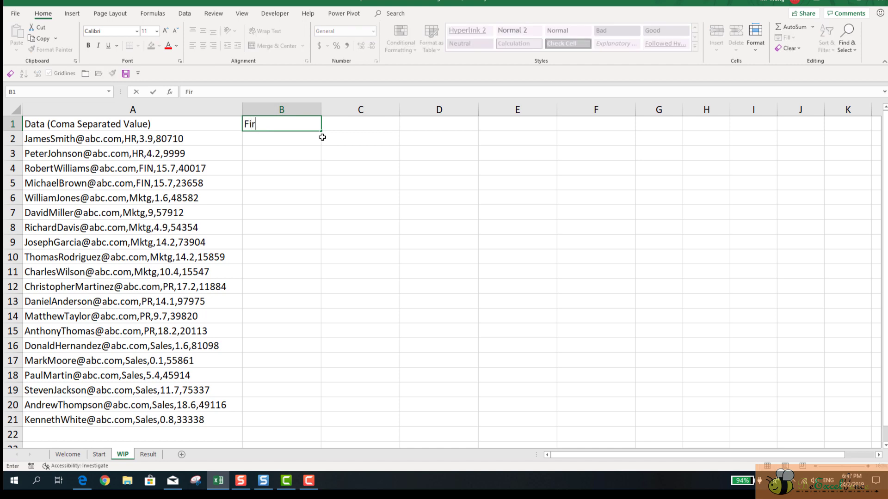
{"action": "type", "text": "st Name"}
{"action": "key", "text": "Tab"}
{"action": "type", "text": "L"}
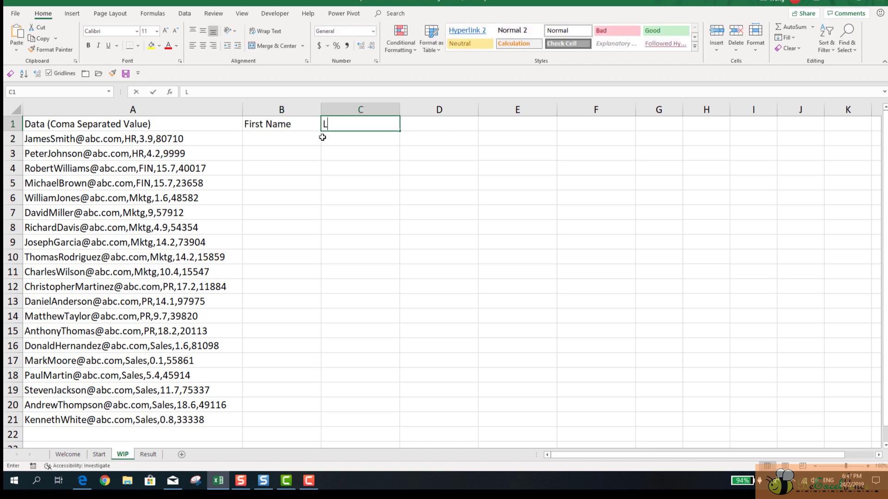
{"action": "type", "text": "ast Name"}
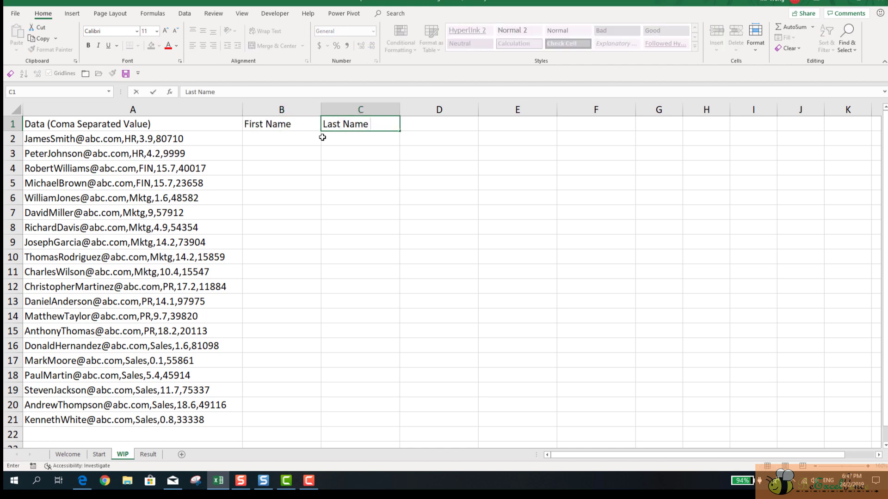
{"action": "key", "text": "Tab"}
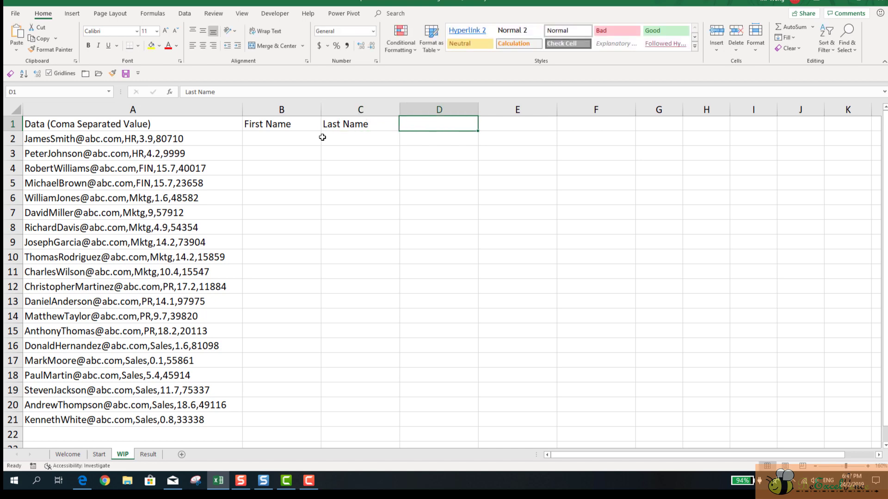
{"action": "type", "text": "Dept"}
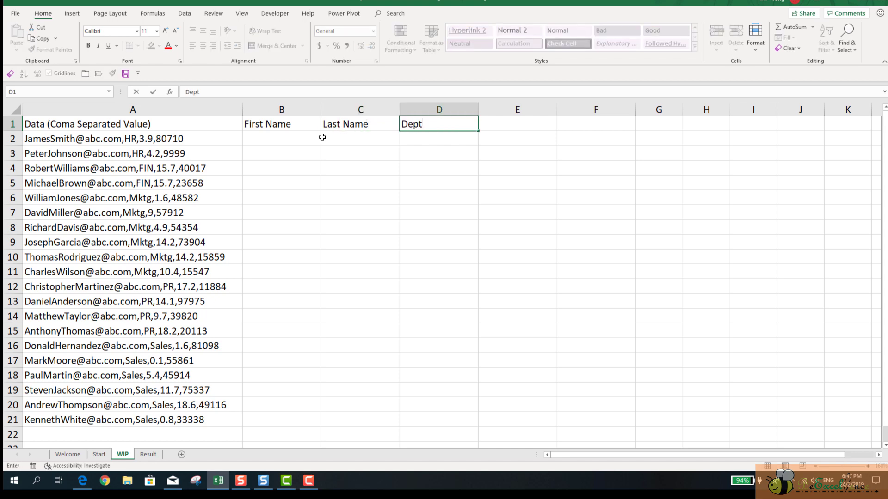
{"action": "key", "text": "Tab"}
{"action": "type", "text": "Year"}
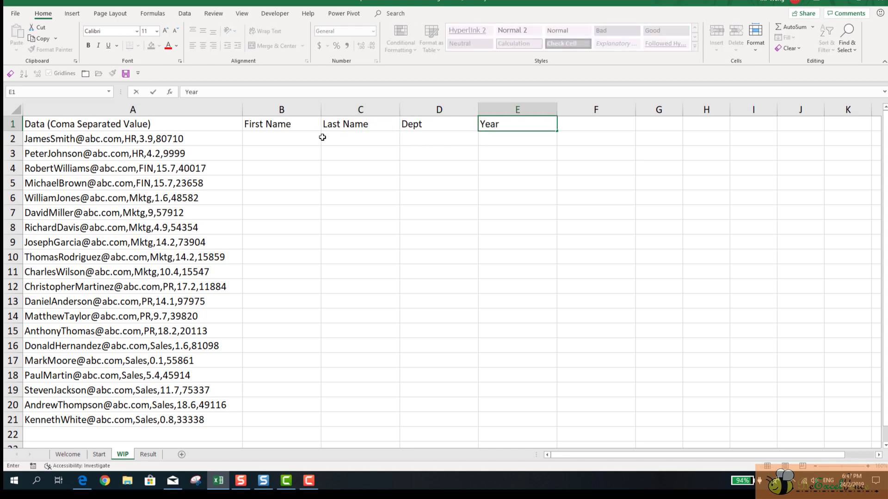
{"action": "type", "text": " of Tenure"}
{"action": "key", "text": "Tab"}
{"action": "type", "text": "Salar"}
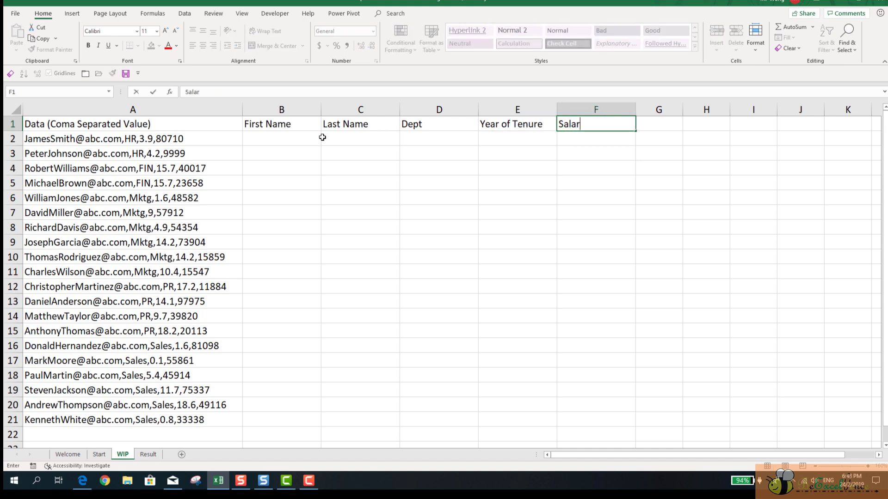
{"action": "type", "text": "y"}
{"action": "key", "text": "Return"}
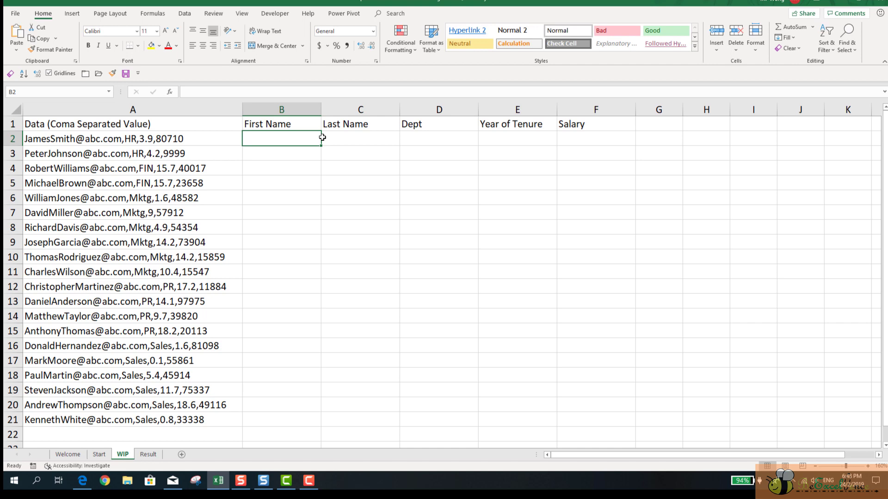
Flash Fill the First Name column from the examples James and Peter.
{"action": "type", "text": "Jame"}
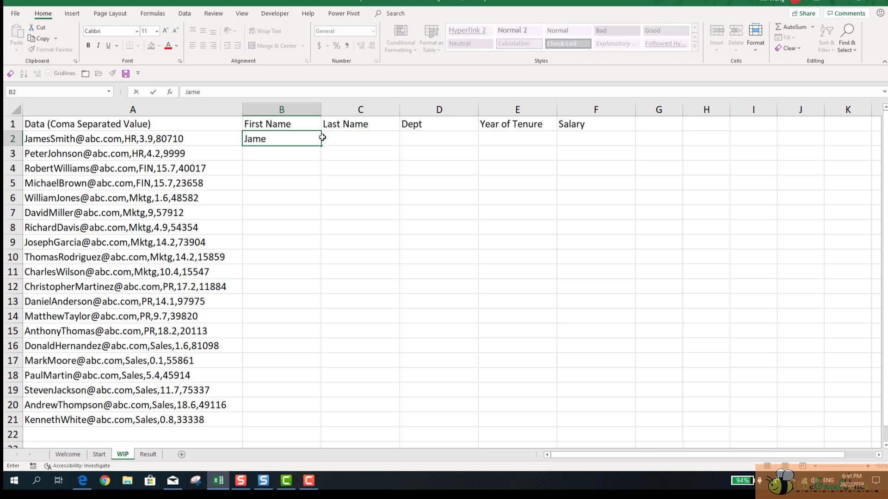
{"action": "type", "text": "s"}
{"action": "key", "text": "Return"}
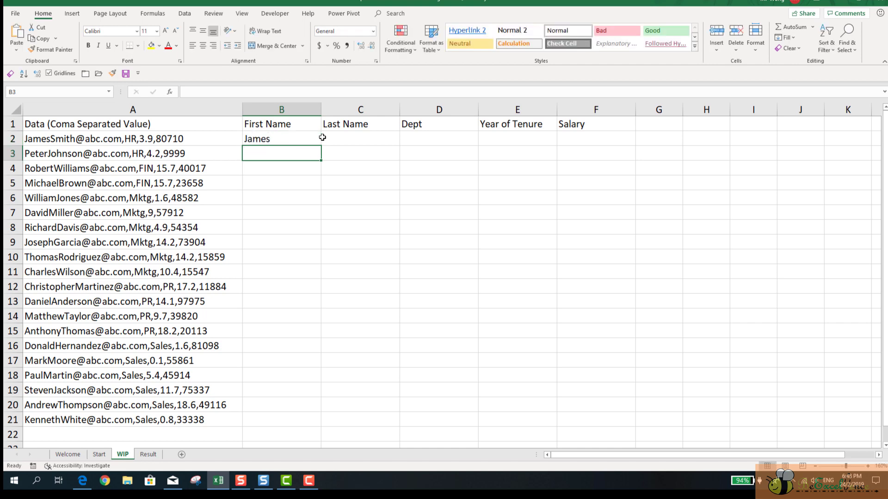
{"action": "type", "text": "Peter"}
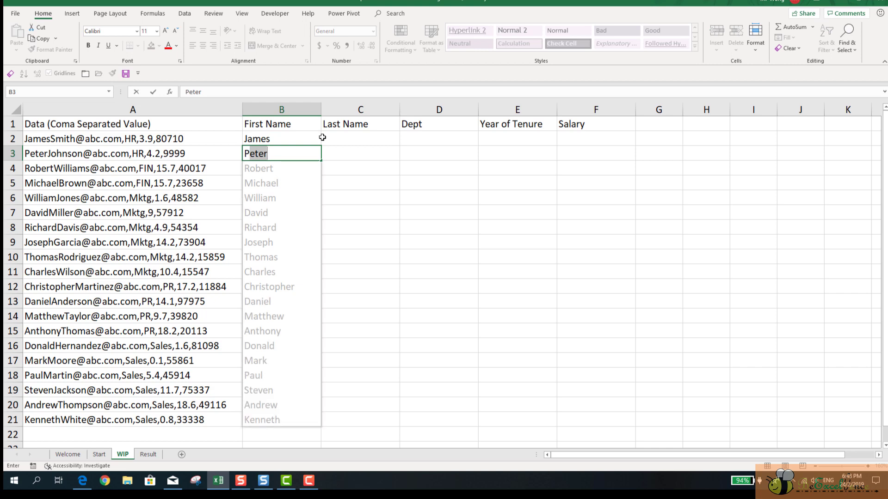
{"action": "key", "text": "Down"}
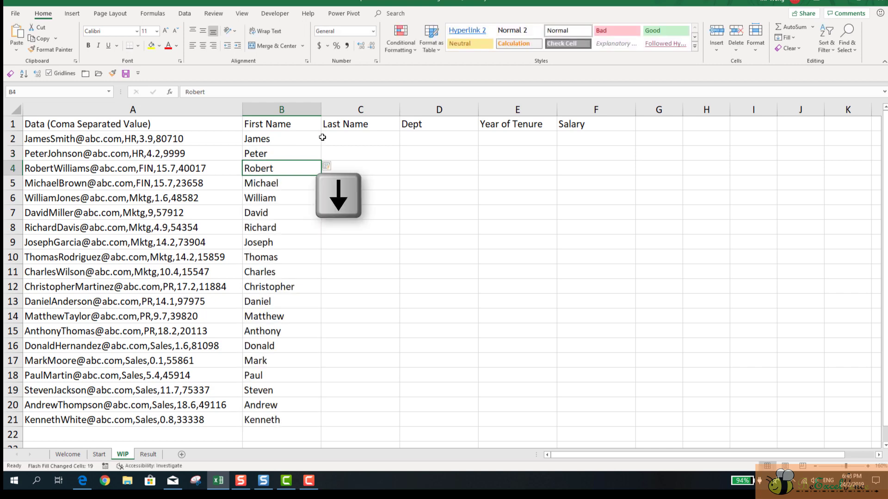
Flash Fill the Last Name column from the example Smith, ending in cell D2.
{"action": "left_click", "coordinate": [322, 137]}
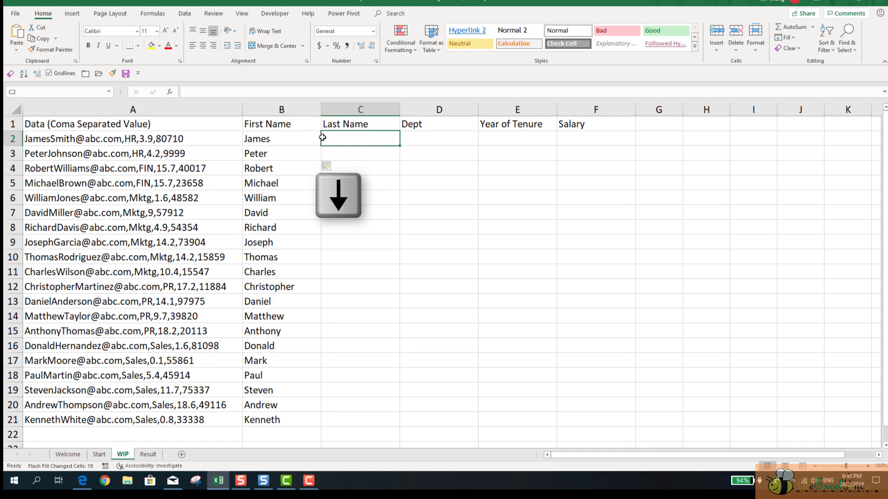
{"action": "type", "text": "Smith"}
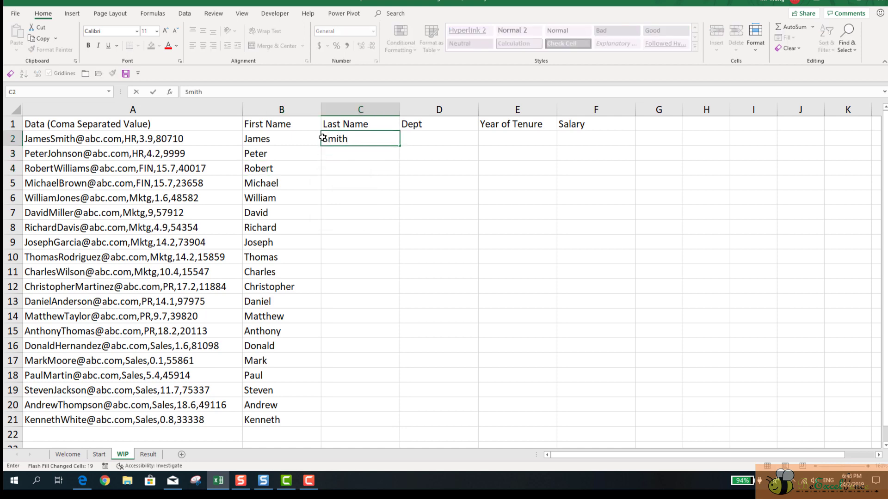
{"action": "key", "text": "Return"}
{"action": "type", "text": "J"}
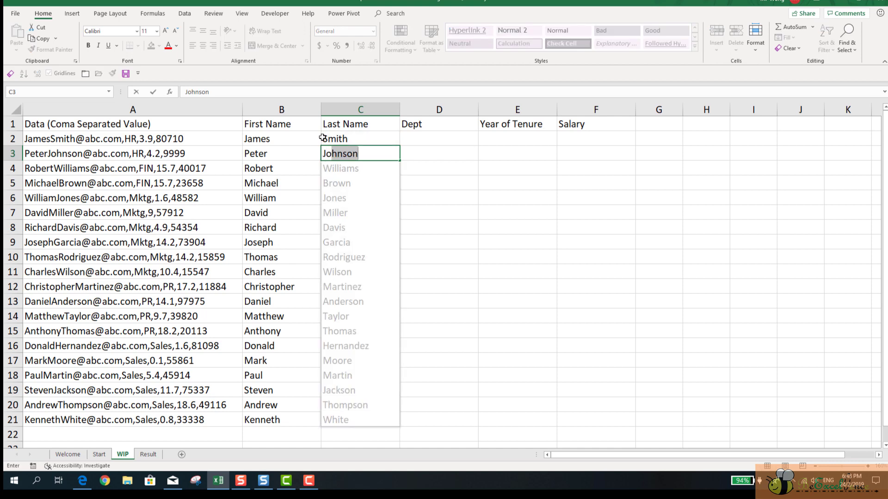
{"action": "key", "text": "Down"}
{"action": "key", "text": "Down"}
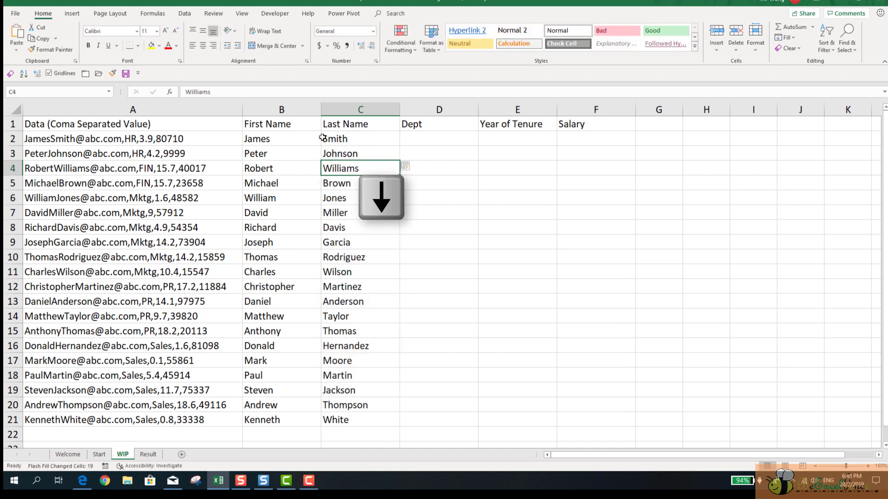
{"action": "key", "text": "Up"}
{"action": "key", "text": "Right"}
{"action": "key", "text": "Up"}
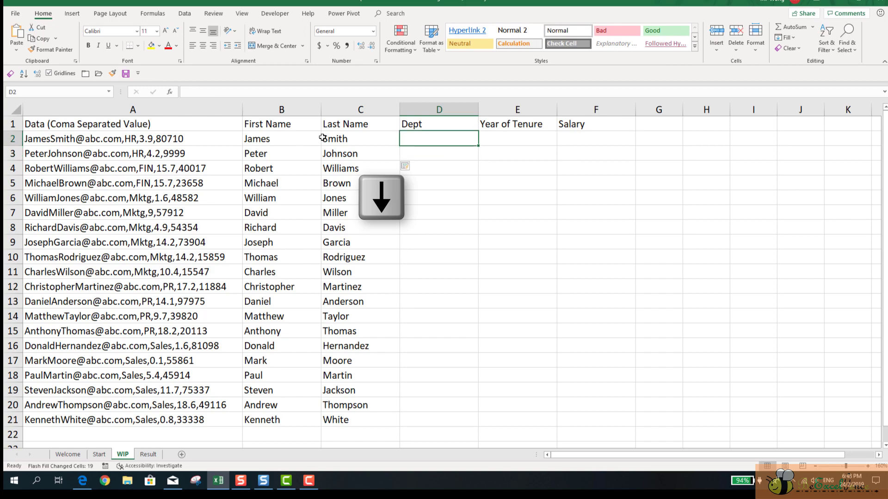
Fill the Dept column from the HR example using Ctrl+E Flash Fill.
{"action": "type", "text": "HR"}
{"action": "key", "text": "Return"}
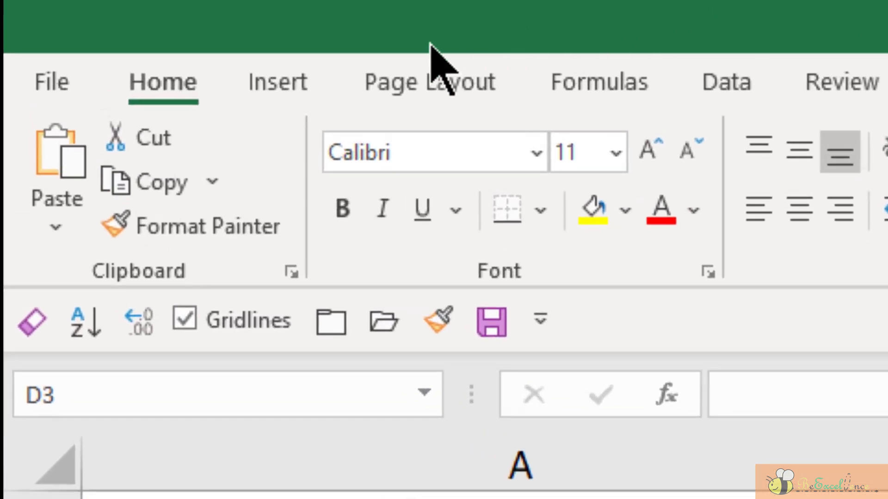
{"action": "left_click", "coordinate": [169, 81]}
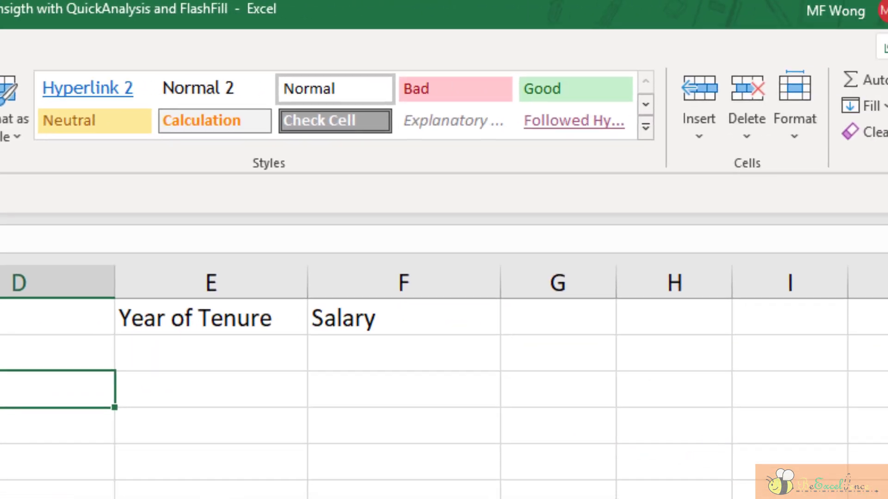
{"action": "left_click", "coordinate": [884, 105]}
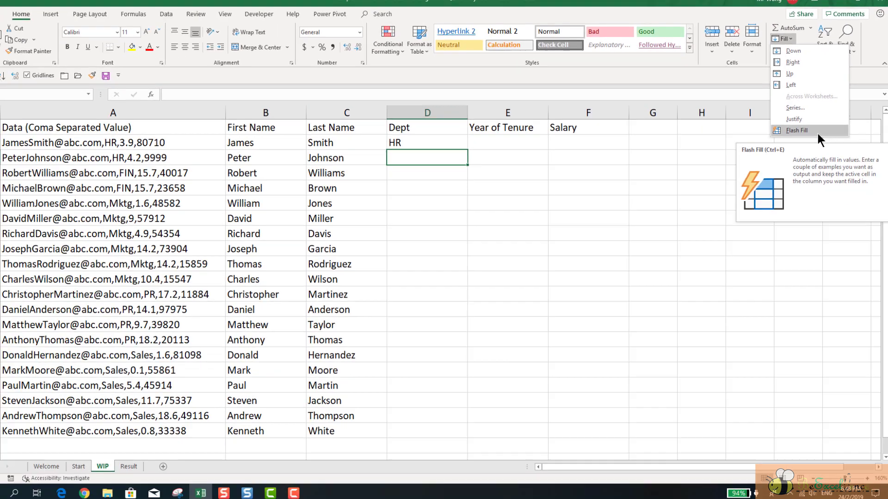
{"action": "left_click", "coordinate": [819, 130]}
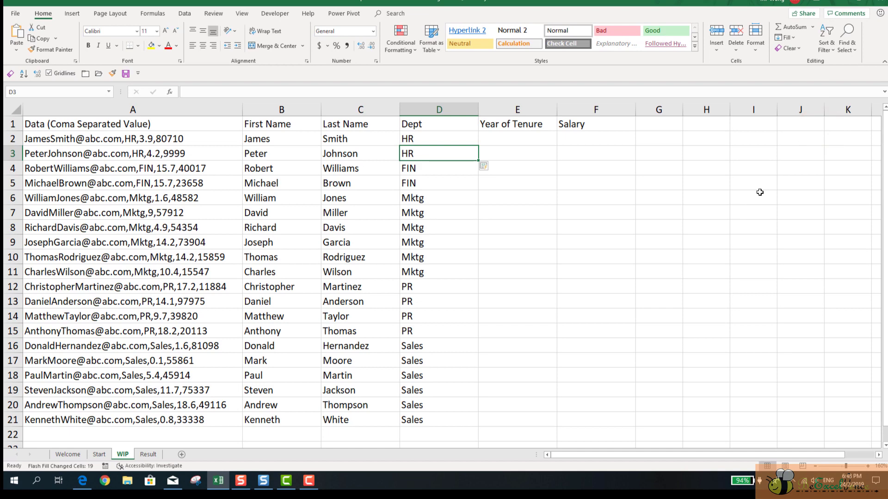
{"action": "key", "text": "ctrl+z"}
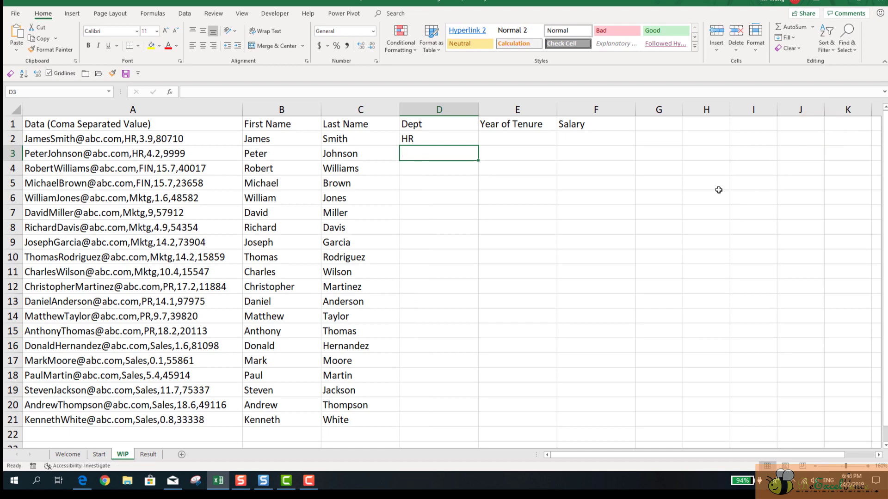
{"action": "key", "text": "ctrl+e"}
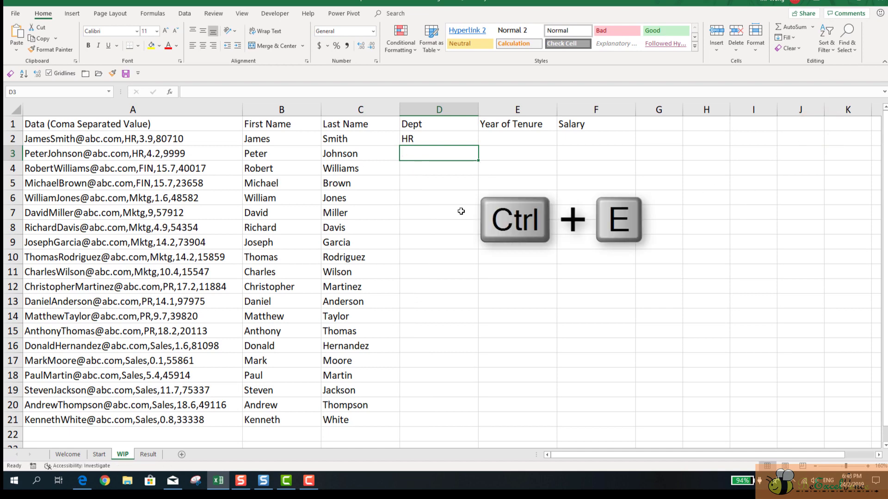
{"action": "key", "text": "ctrl+e"}
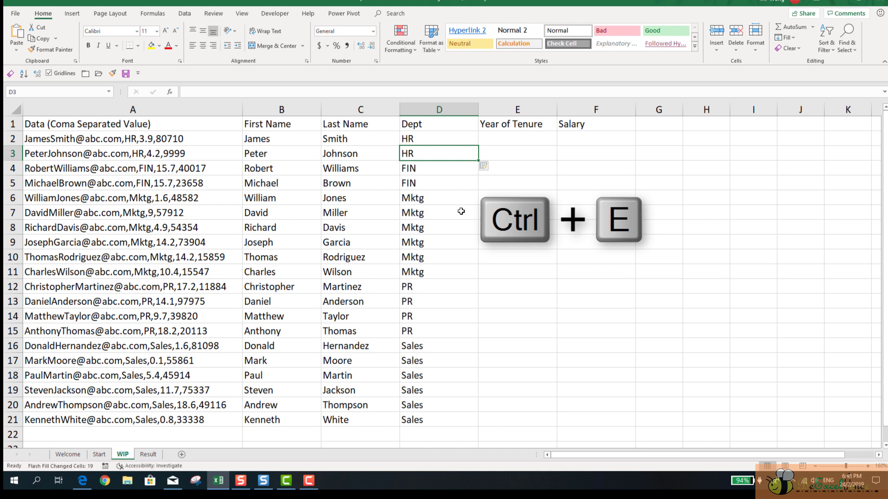
Flash Fill the Year of Tenure column from the 3.9 example in E2.
{"action": "left_click", "coordinate": [530, 144]}
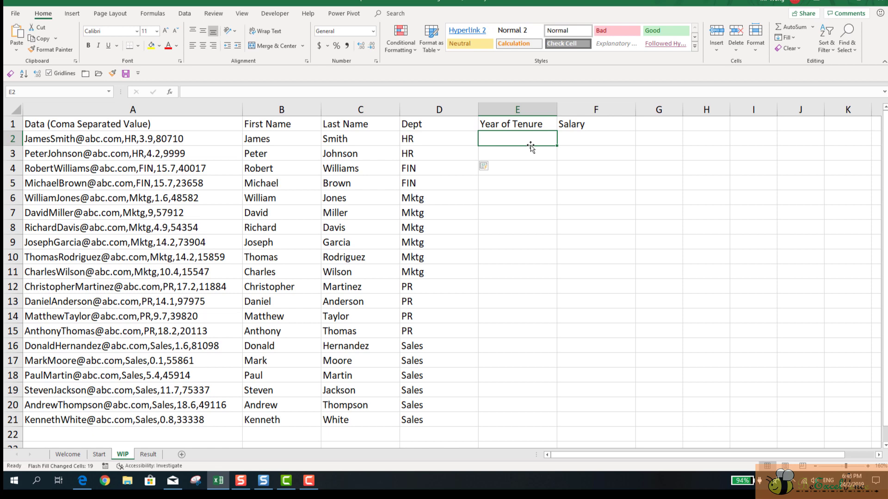
{"action": "type", "text": "3.9"}
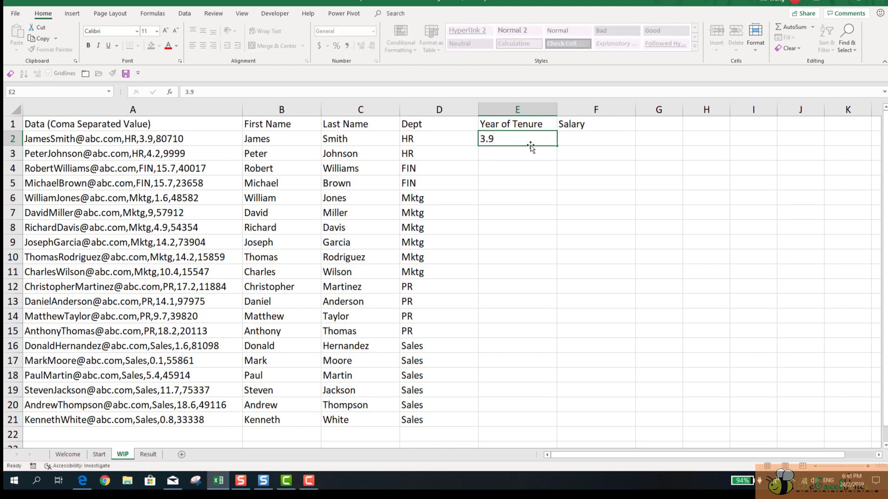
{"action": "key", "text": "Return"}
{"action": "key", "text": "ctrl+e"}
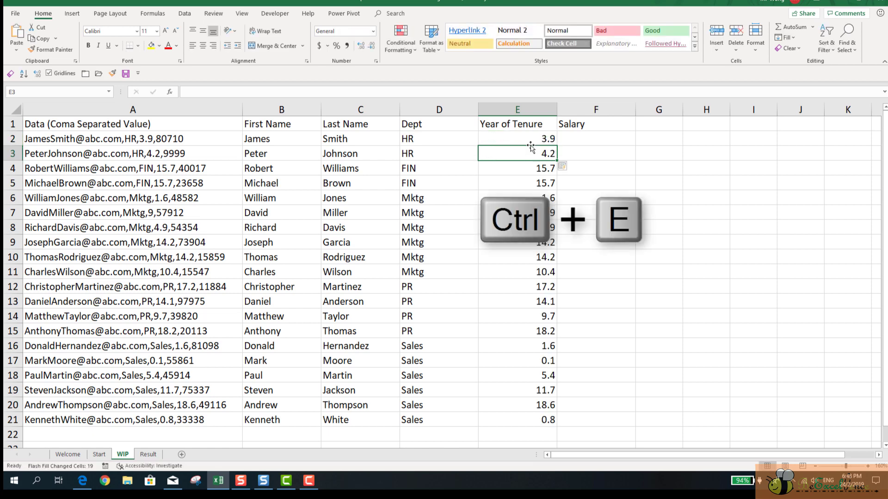
Flash Fill the Salary column from the 80710 example in F2.
{"action": "left_click", "coordinate": [578, 139]}
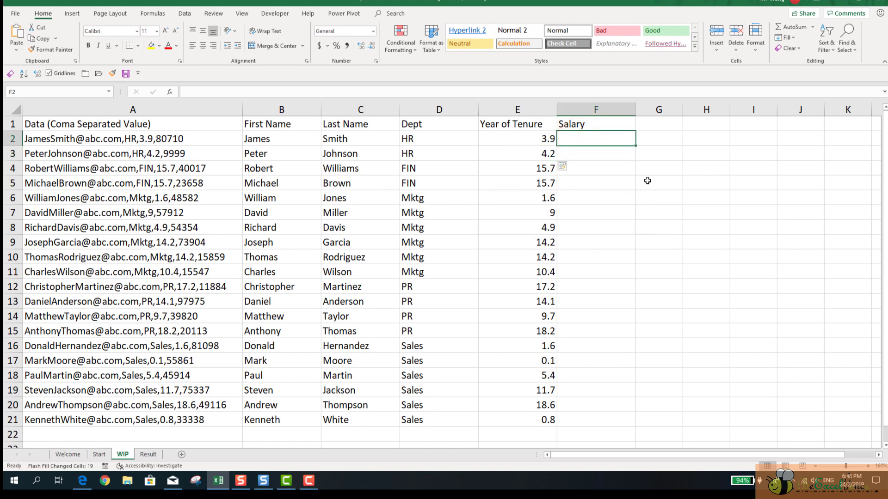
{"action": "type", "text": "80"}
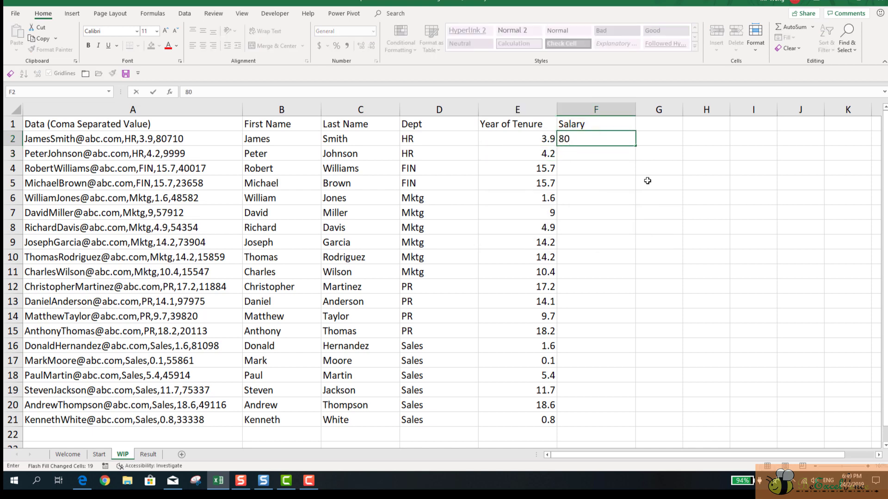
{"action": "type", "text": "710"}
{"action": "key", "text": "Return"}
{"action": "key", "text": "ctrl+e"}
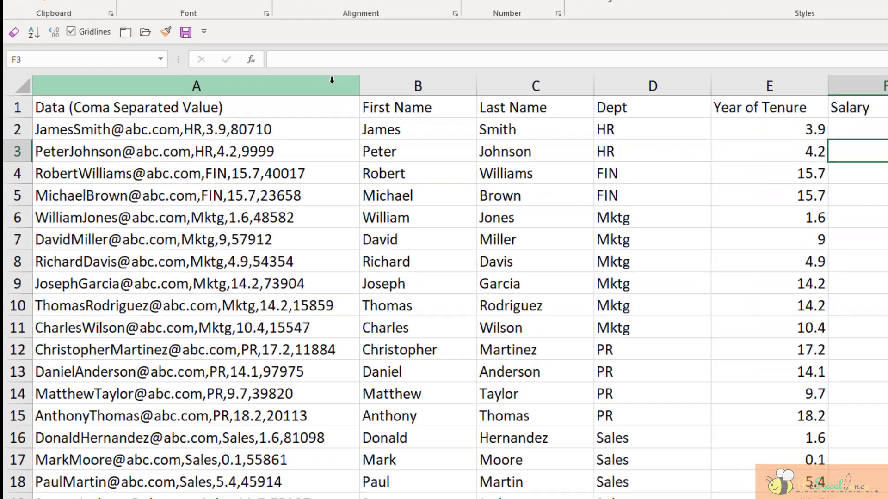
Delete column A holding the original comma-separated data.
{"action": "left_click", "coordinate": [218, 109]}
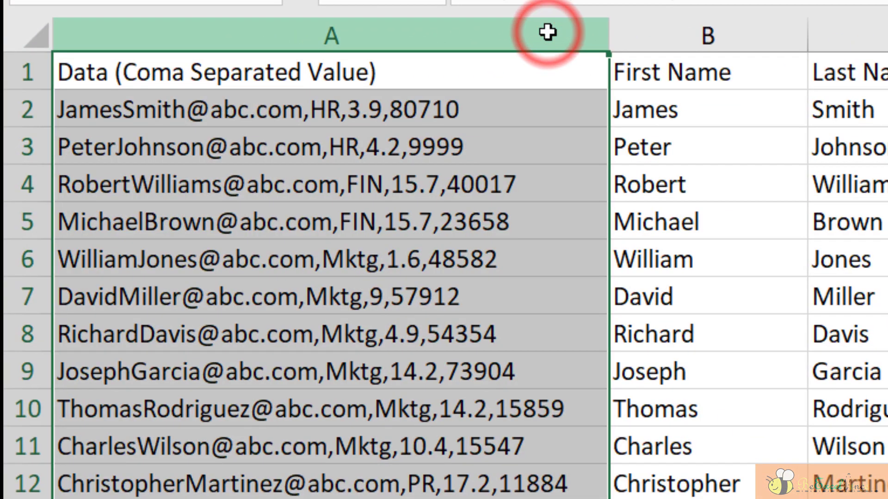
{"action": "right_click", "coordinate": [549, 30]}
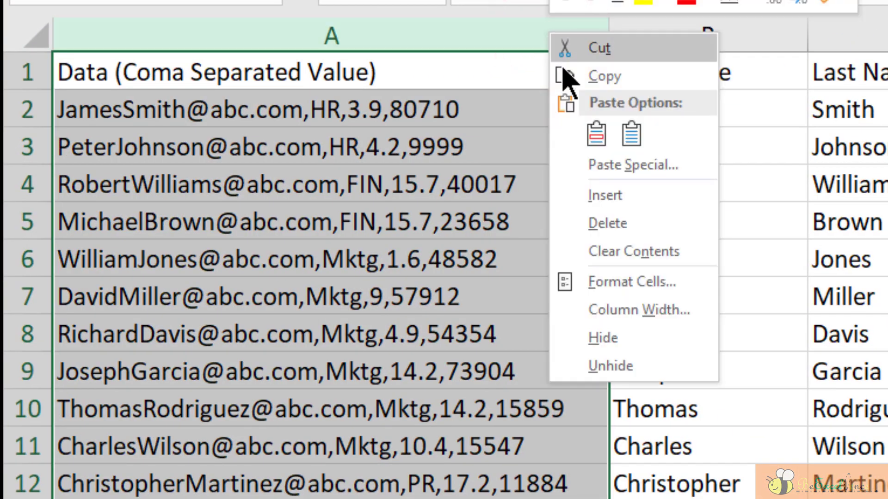
{"action": "left_click", "coordinate": [624, 224]}
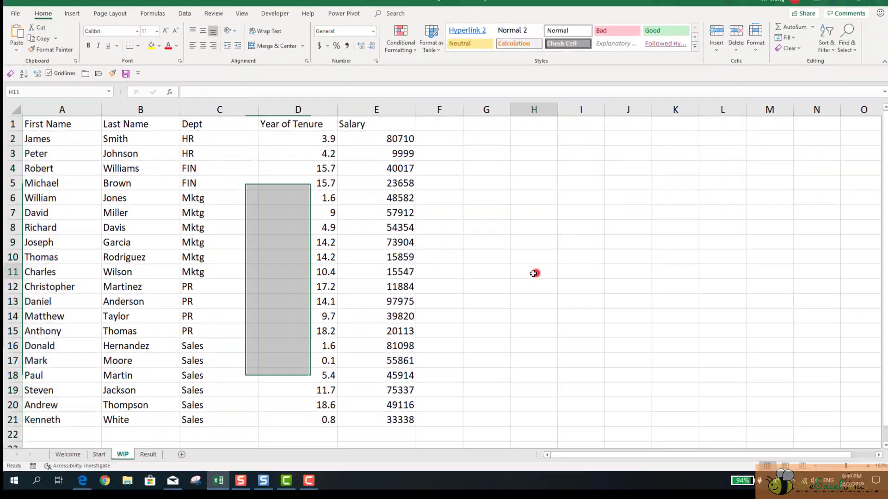
{"action": "left_click", "coordinate": [366, 242]}
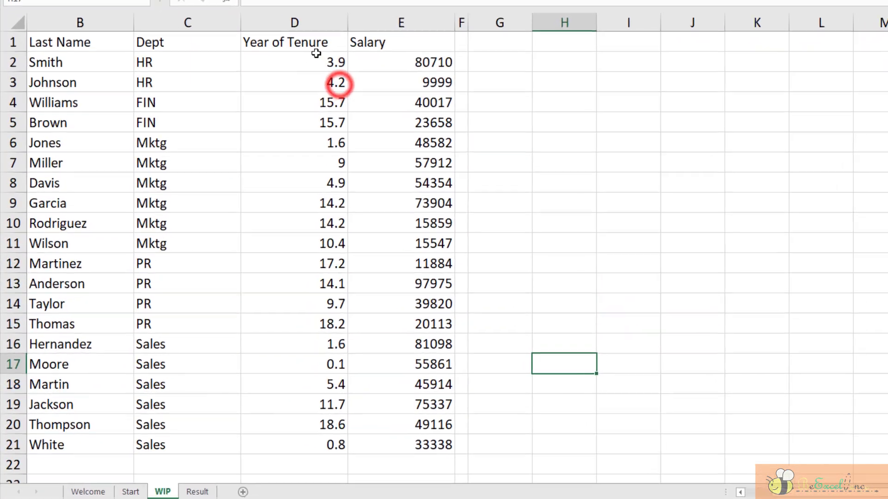
Add row-22 averages (9.56 tenure, 46549.9 salary) via Quick Analysis Totals, labelled Average.
{"action": "left_click_drag", "start_coordinate": [323, 62], "coordinate": [434, 445]}
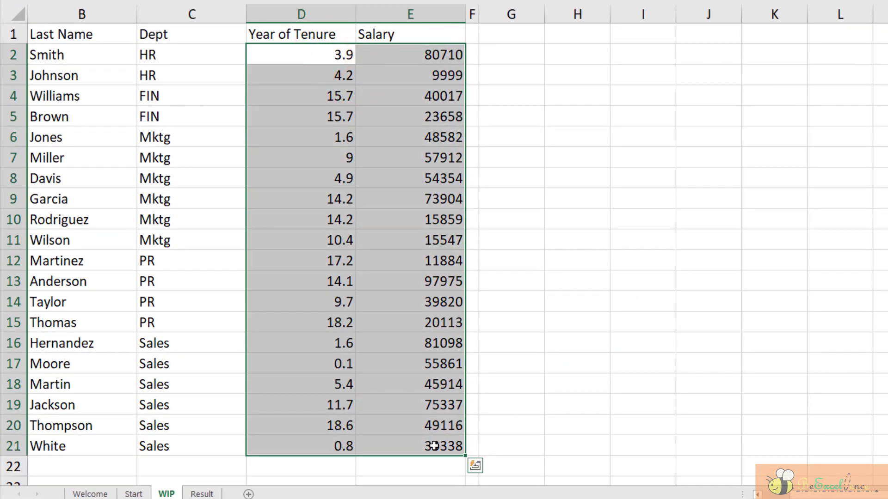
{"action": "left_click", "coordinate": [473, 466]}
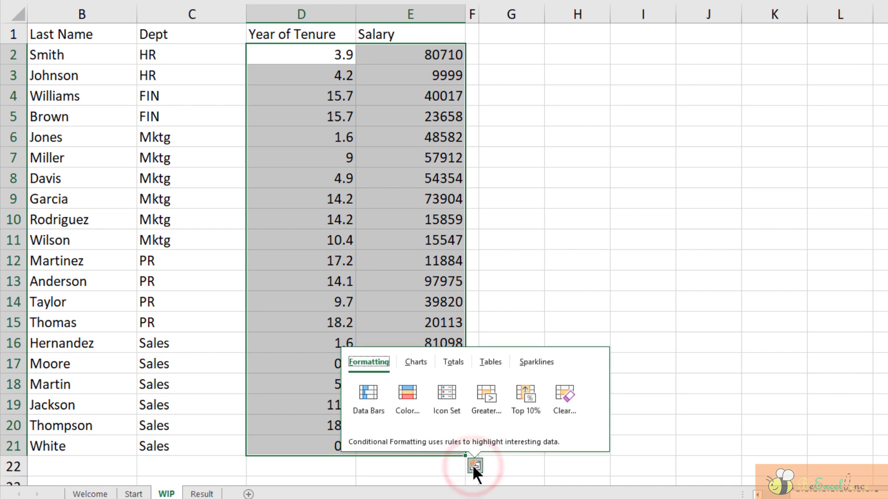
{"action": "left_click", "coordinate": [461, 359]}
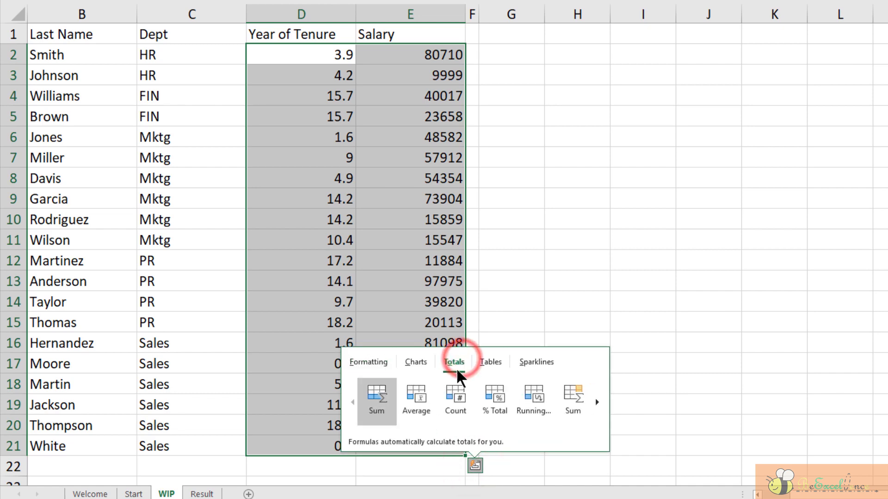
{"action": "left_click", "coordinate": [423, 398]}
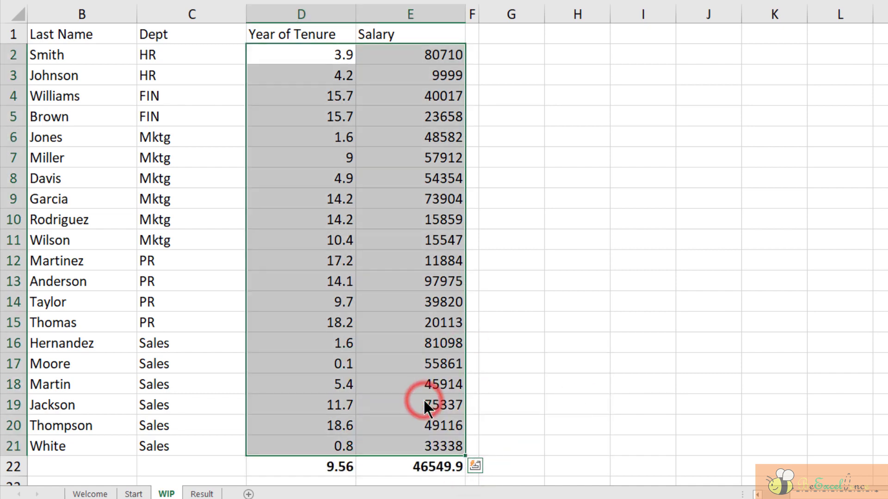
{"action": "left_click", "coordinate": [233, 463]}
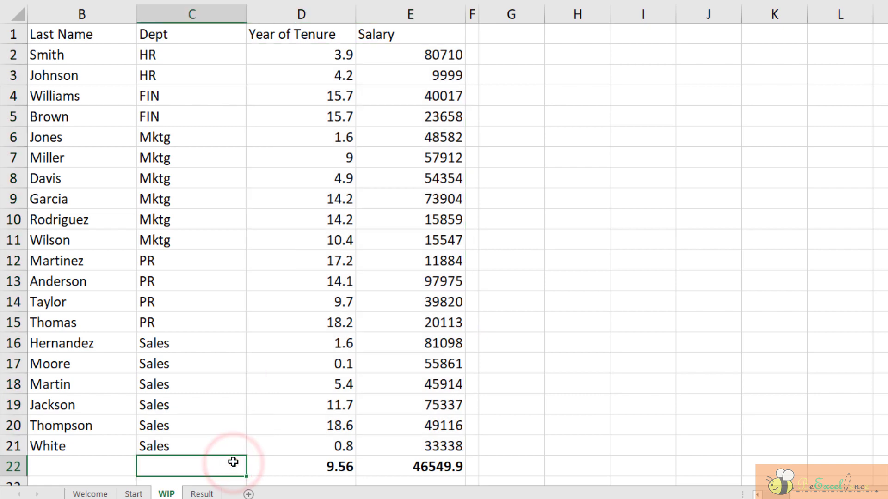
{"action": "type", "text": "Average"}
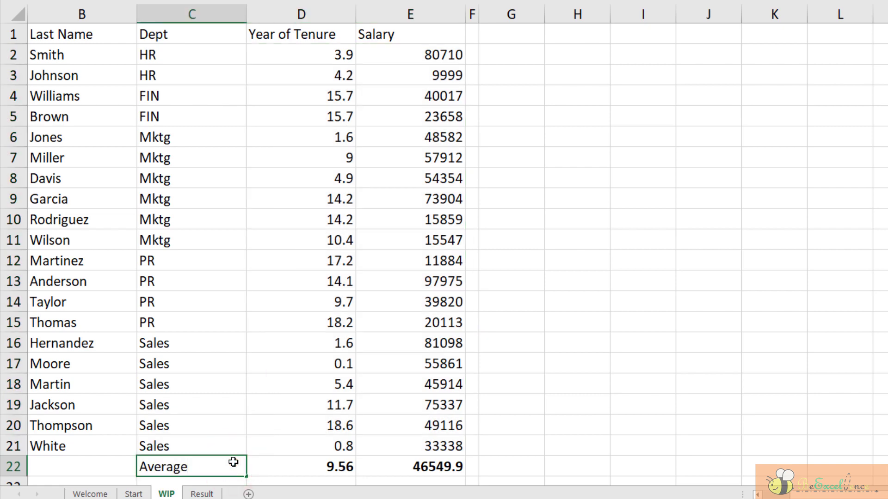
{"action": "left_click_drag", "start_coordinate": [426, 58], "coordinate": [440, 444]}
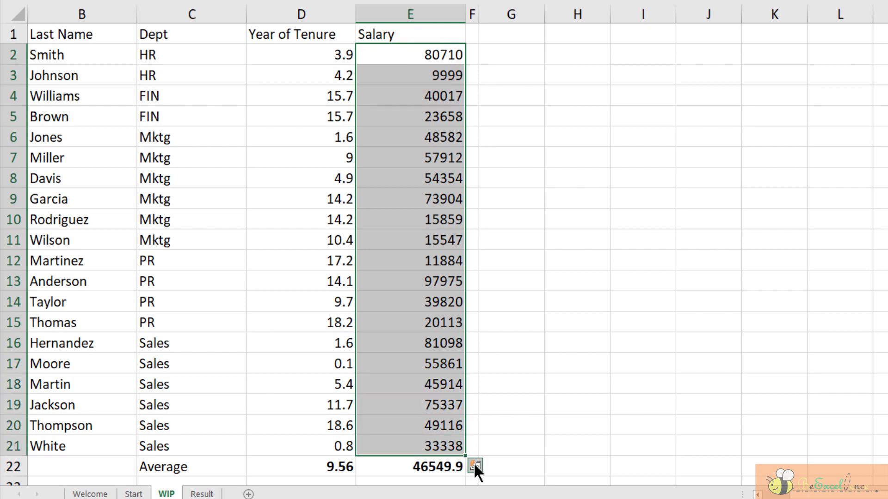
Apply data bars to the salary values E2:E21.
{"action": "left_click", "coordinate": [475, 465]}
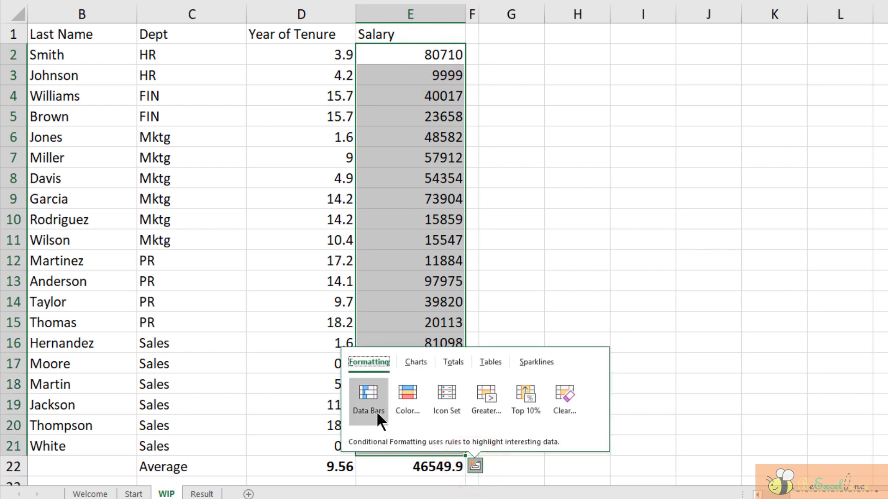
{"action": "left_click", "coordinate": [376, 412]}
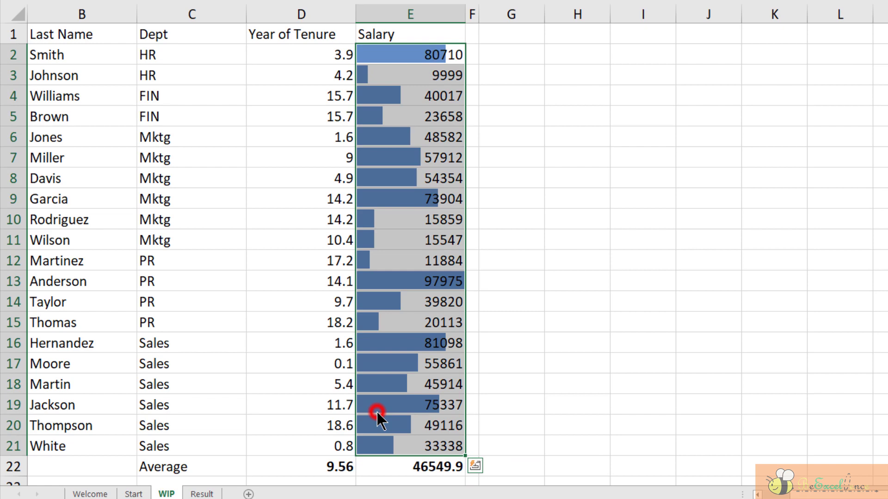
{"action": "left_click_drag", "start_coordinate": [526, 354], "coordinate": [553, 415]}
Insert a histogram chart of the Year of Tenure column D1:D21.
{"action": "left_click", "coordinate": [553, 415]}
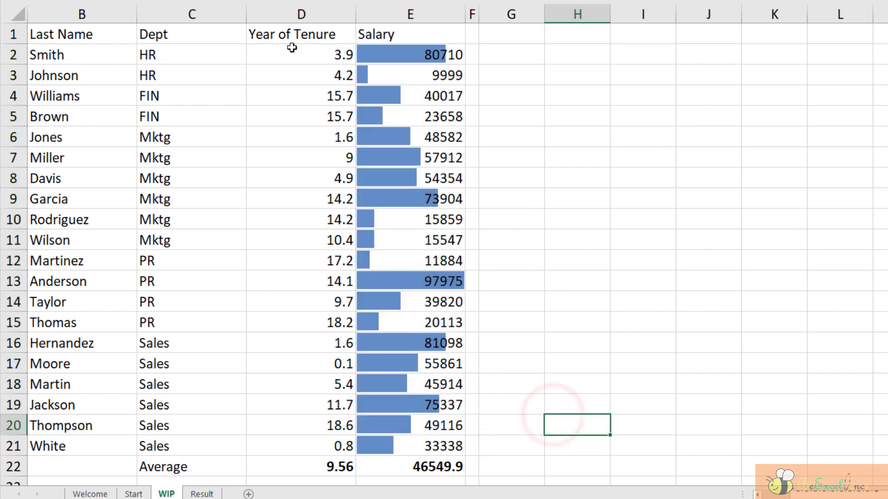
{"action": "mouse_move", "coordinate": [294, 33]}
{"action": "left_mouse_down"}
{"action": "mouse_move", "coordinate": [286, 344]}
{"action": "mouse_move", "coordinate": [303, 382]}
{"action": "mouse_move", "coordinate": [305, 440]}
{"action": "left_mouse_up"}
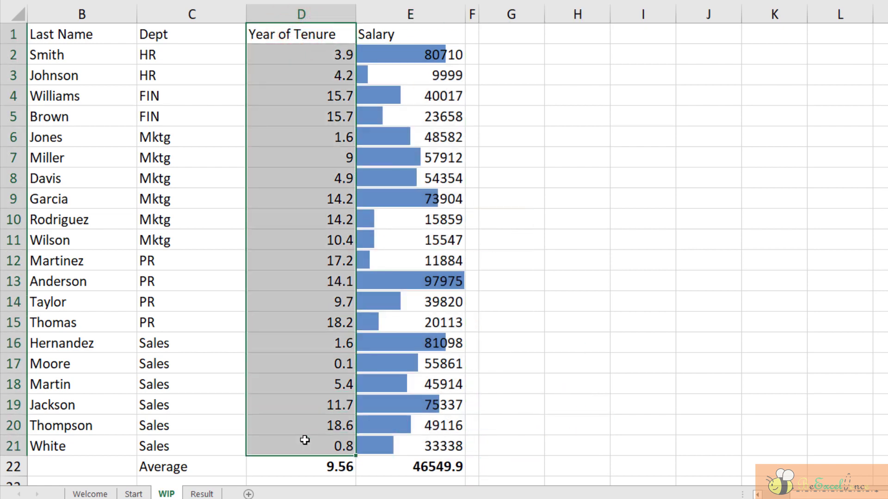
{"action": "left_click", "coordinate": [366, 466]}
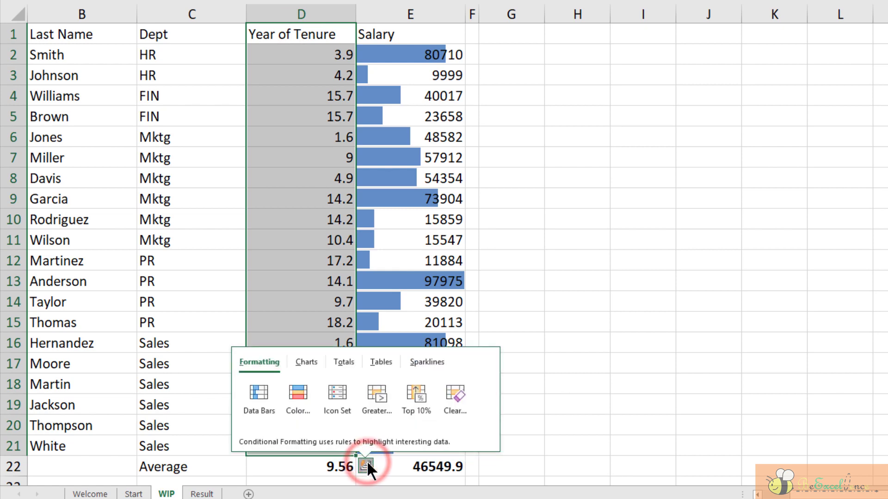
{"action": "left_click", "coordinate": [311, 360]}
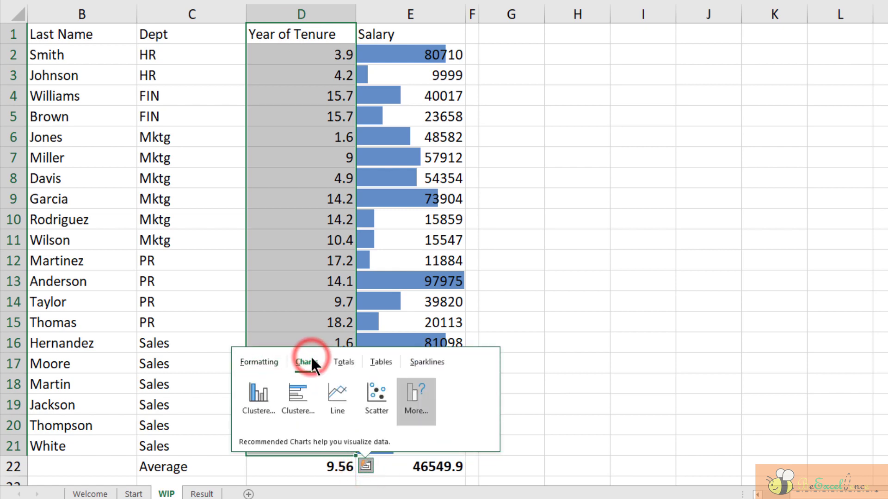
{"action": "left_click", "coordinate": [430, 406]}
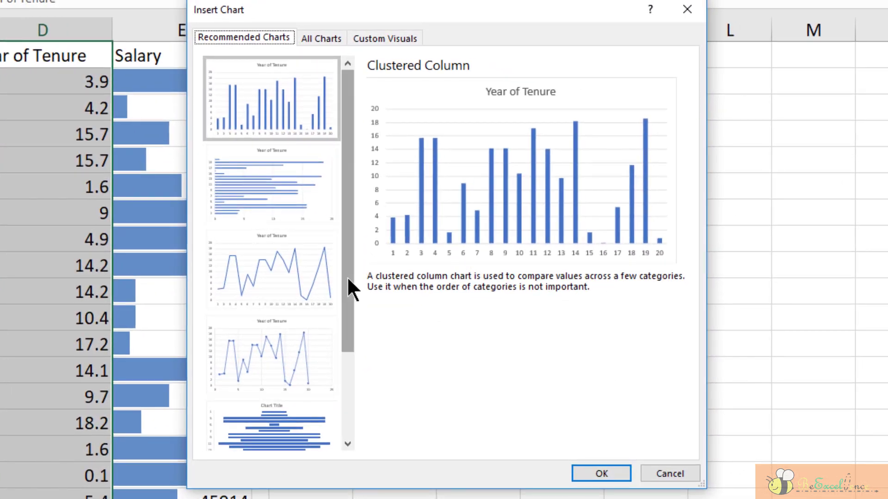
{"action": "left_click_drag", "start_coordinate": [346, 276], "coordinate": [349, 405]}
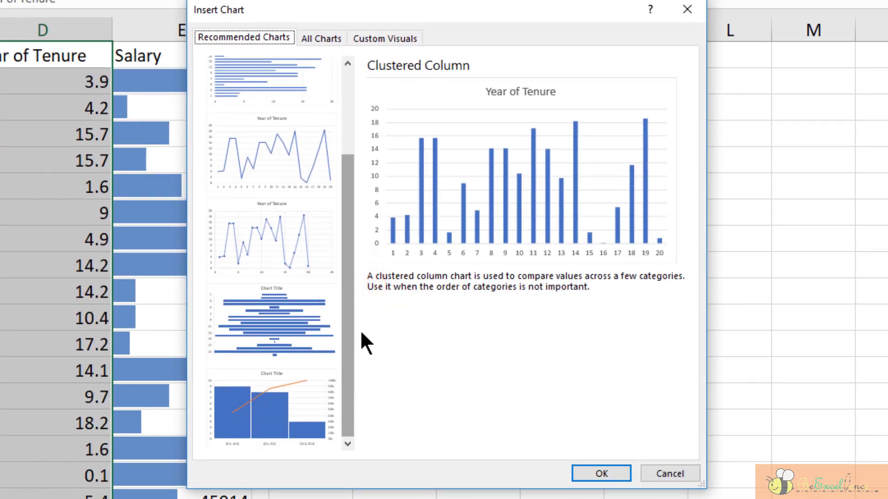
{"action": "left_click", "coordinate": [339, 39]}
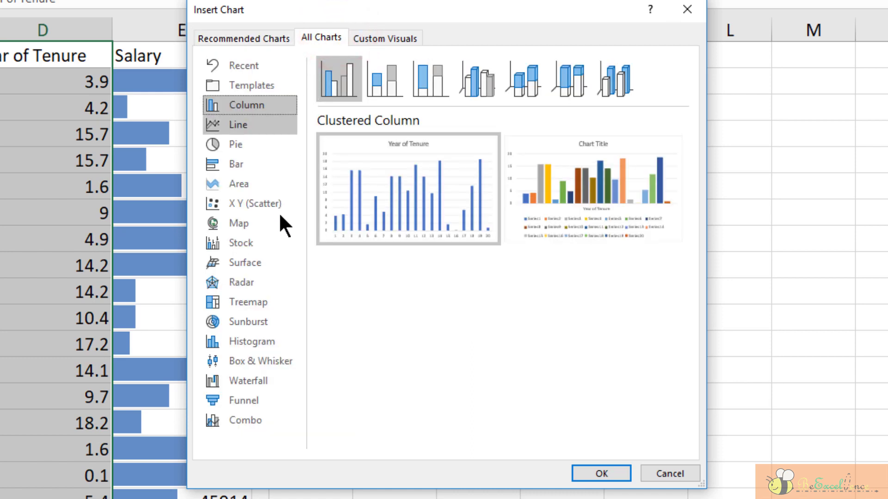
{"action": "left_click", "coordinate": [278, 341]}
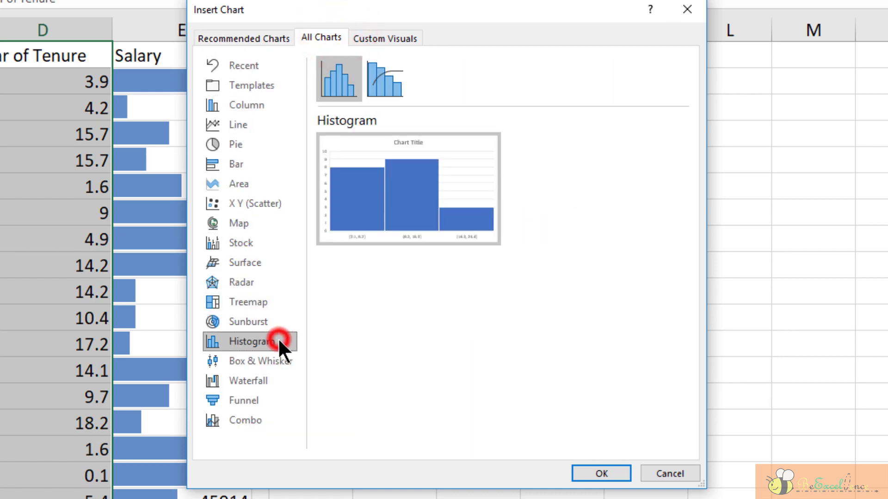
{"action": "left_click", "coordinate": [618, 473]}
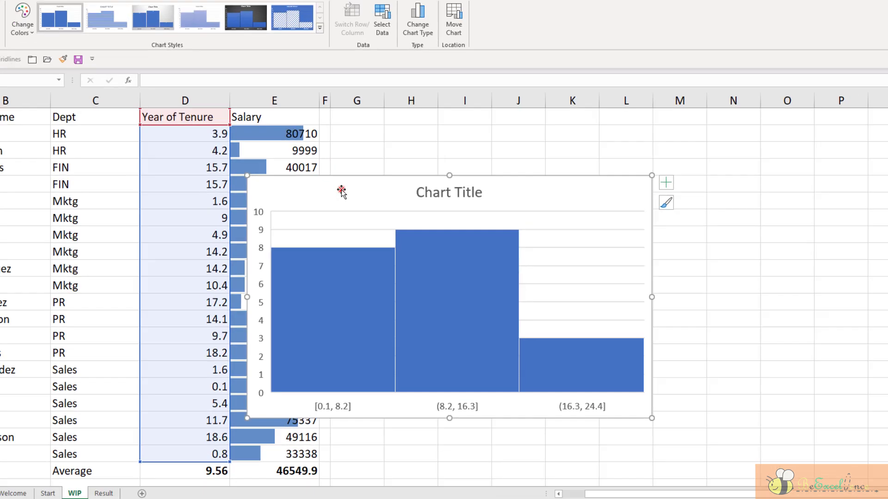
Move the histogram beside the table over columns G–M and apply a dark chart style.
{"action": "left_click_drag", "start_coordinate": [342, 191], "coordinate": [430, 121]}
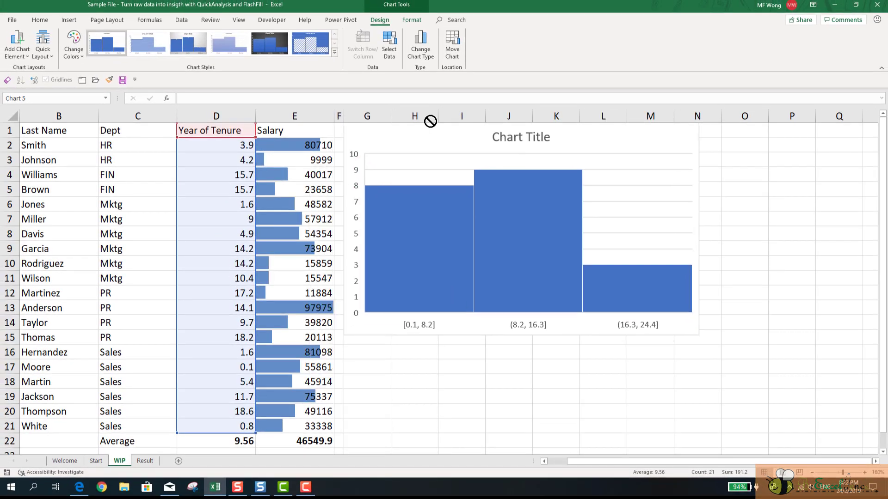
{"action": "left_click_drag", "start_coordinate": [337, 190], "coordinate": [409, 131]}
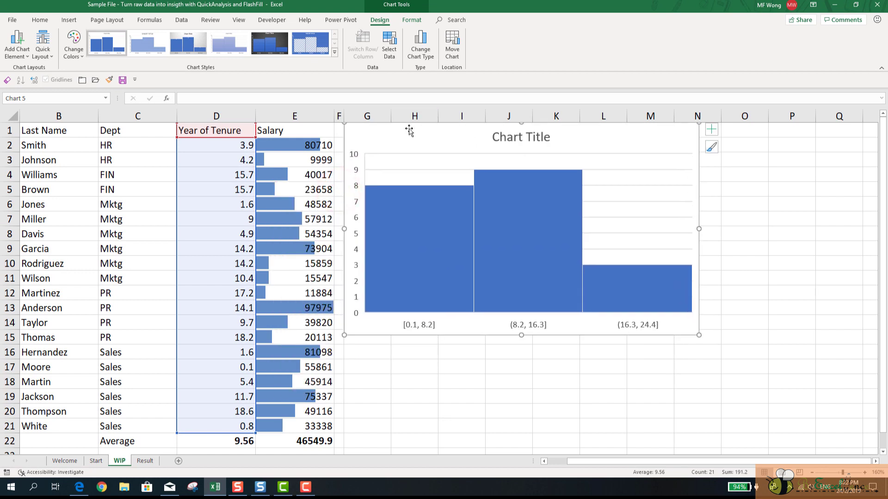
{"action": "left_click", "coordinate": [710, 149]}
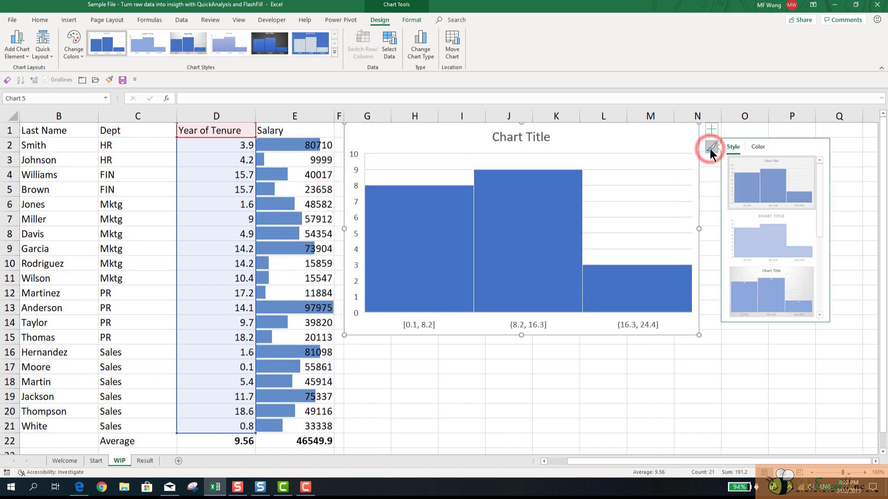
{"action": "left_click", "coordinate": [822, 315]}
{"action": "left_click", "coordinate": [822, 315]}
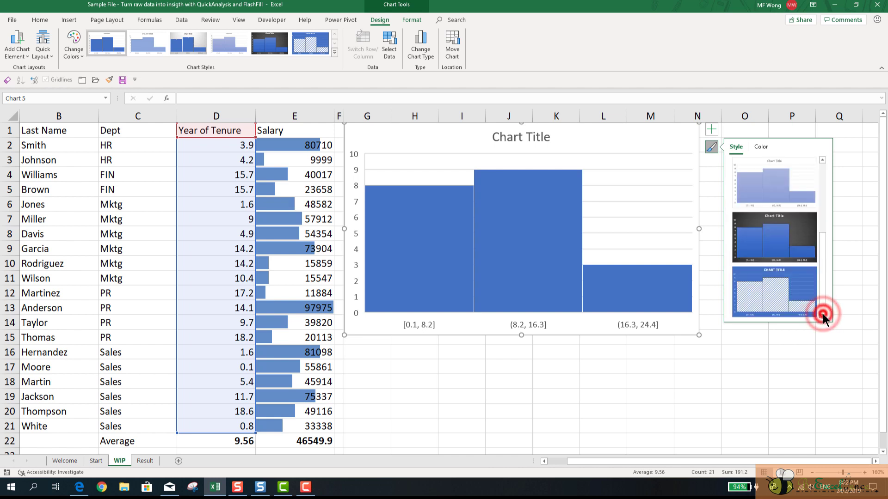
{"action": "left_click", "coordinate": [803, 241]}
Show data labels 8, 9 and 3 on the histogram bars.
{"action": "left_click", "coordinate": [712, 129]}
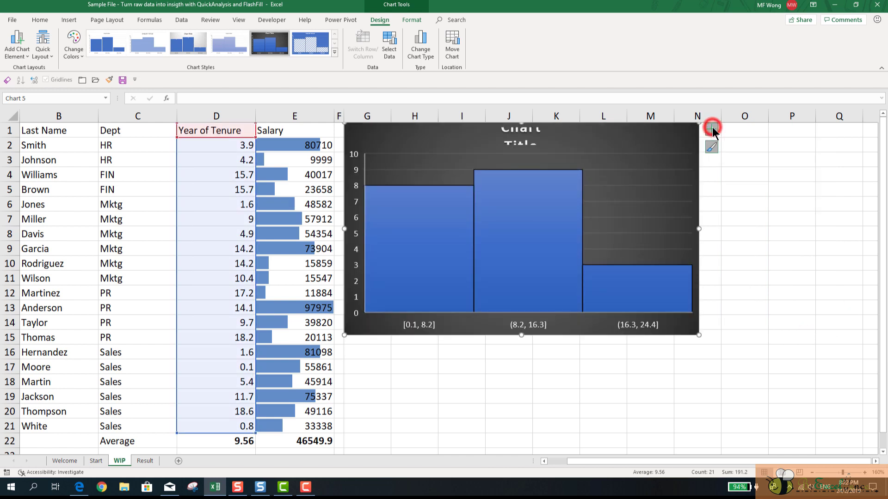
{"action": "left_click", "coordinate": [749, 169]}
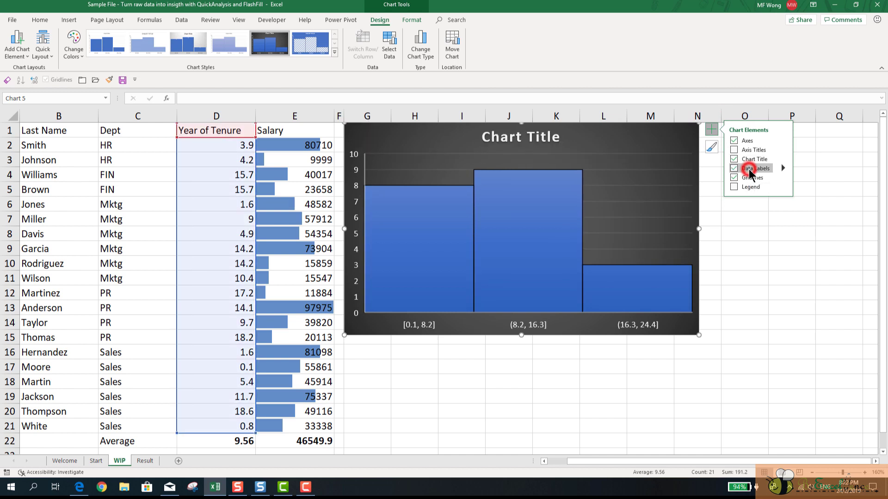
{"action": "left_click", "coordinate": [416, 327]}
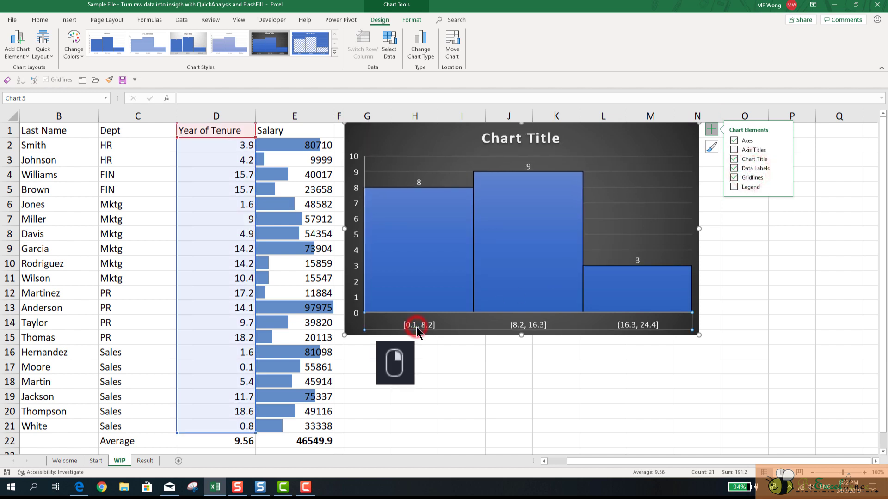
{"action": "right_click", "coordinate": [416, 326]}
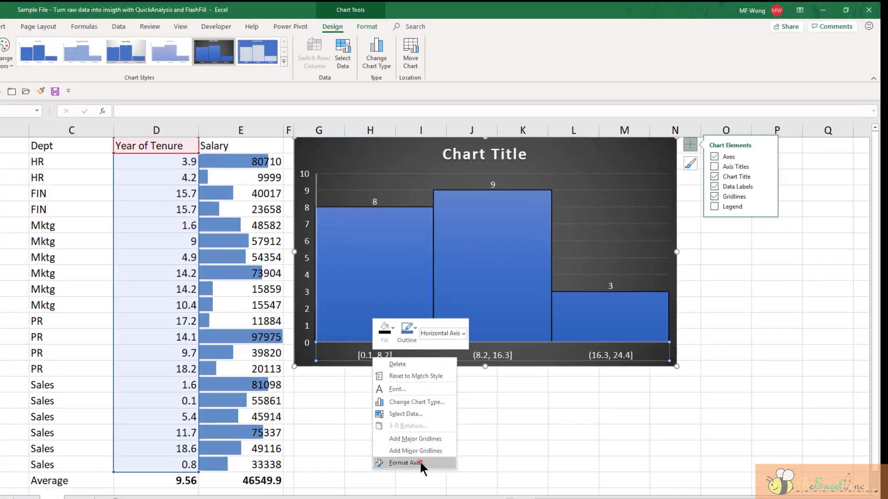
Set the histogram's horizontal axis bin width to 3.
{"action": "left_click", "coordinate": [448, 424]}
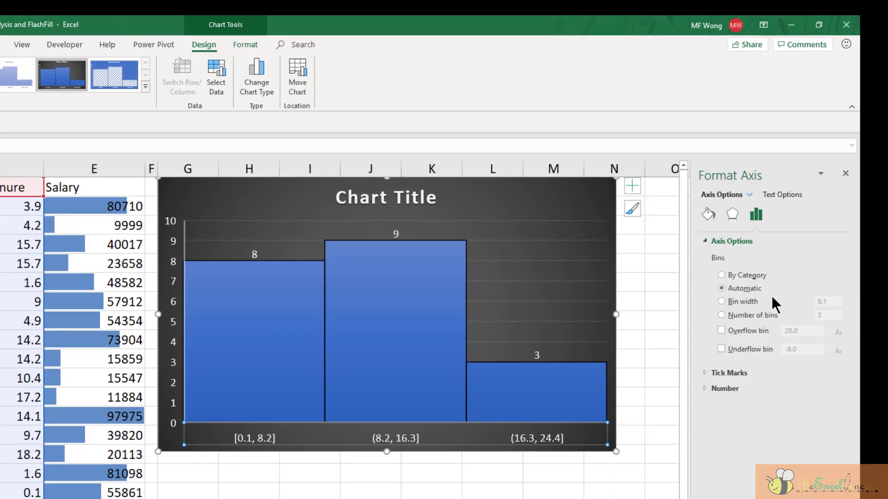
{"action": "left_click", "coordinate": [738, 301]}
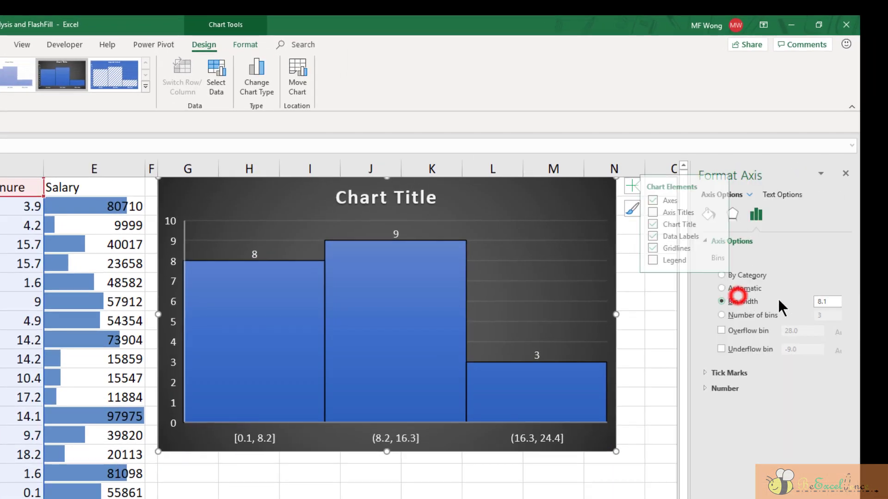
{"action": "left_click", "coordinate": [829, 301]}
{"action": "type", "text": "3"}
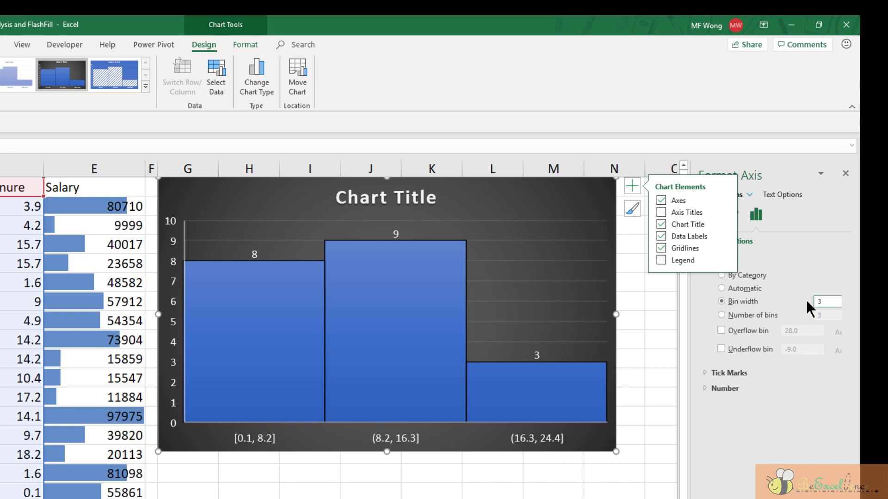
{"action": "key", "text": "Return"}
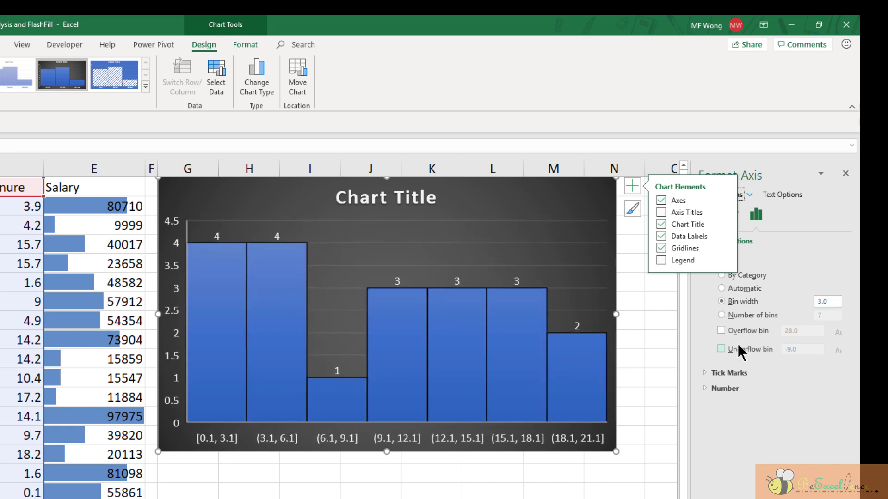
Add an underflow bin at 1 and an overflow bin at 15.
{"action": "left_click", "coordinate": [739, 346]}
{"action": "left_click", "coordinate": [804, 349]}
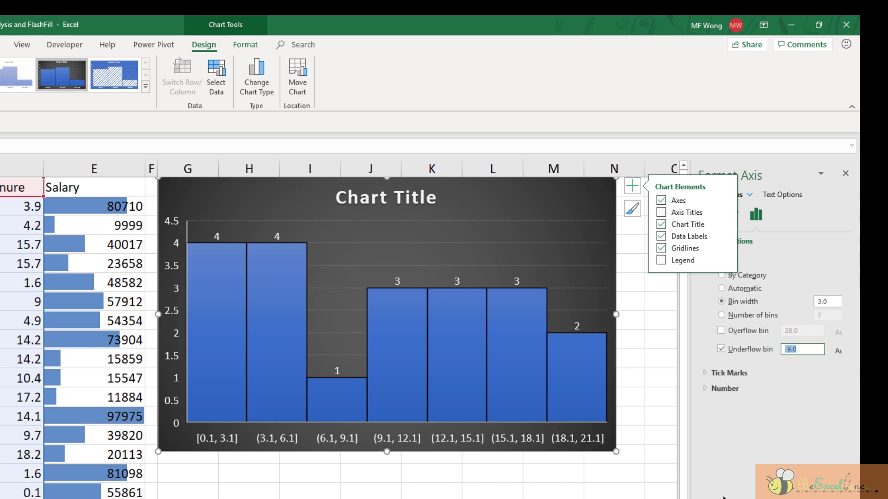
{"action": "type", "text": "1"}
{"action": "key", "text": "Return"}
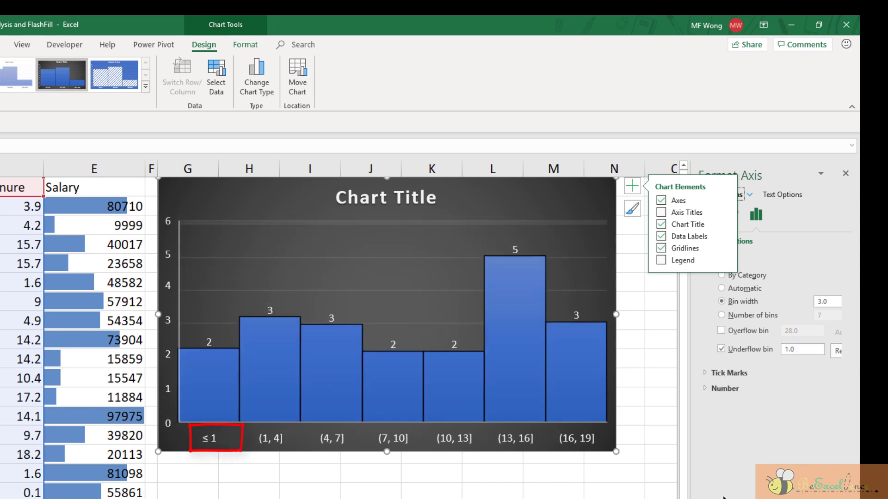
{"action": "left_click", "coordinate": [755, 329]}
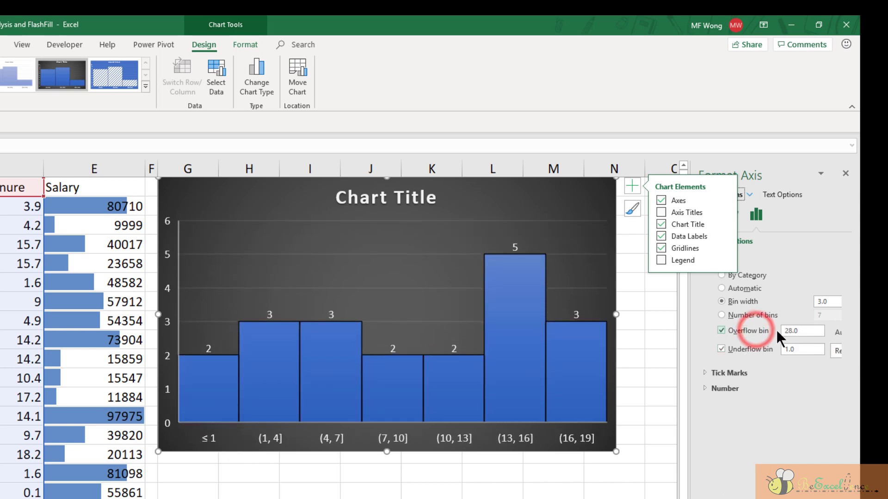
{"action": "left_click_drag", "start_coordinate": [808, 331], "coordinate": [762, 329]}
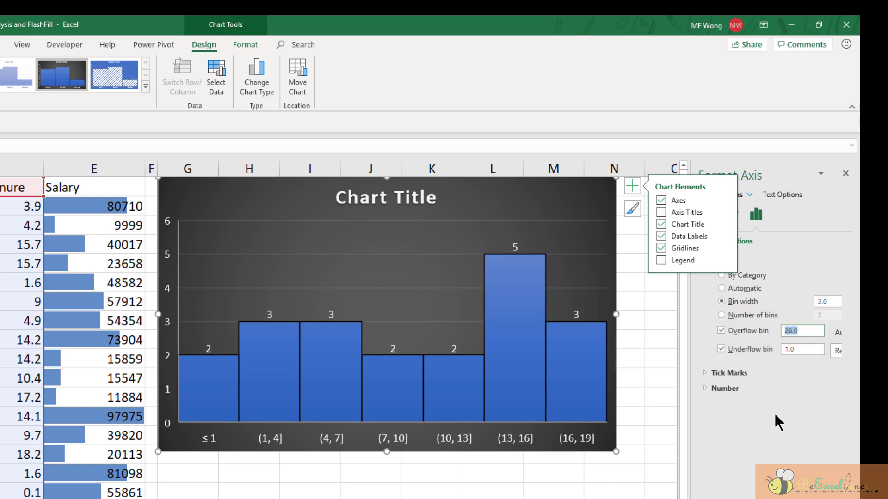
{"action": "type", "text": "15"}
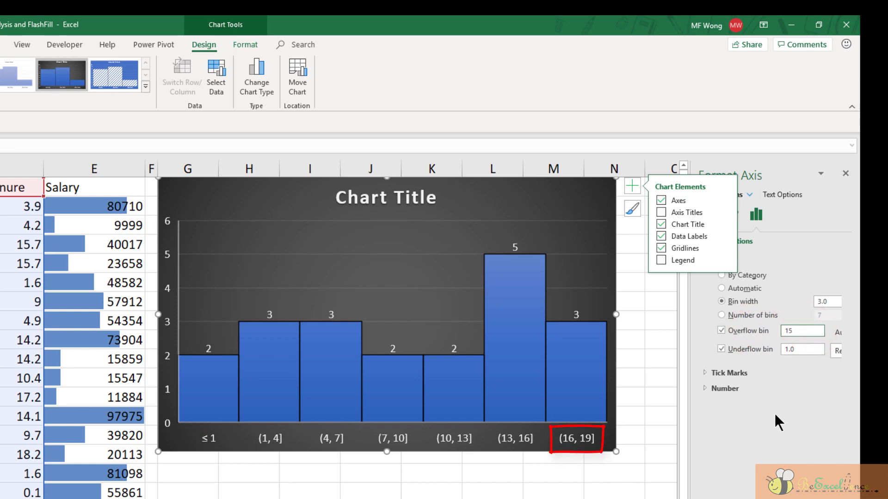
{"action": "key", "text": "Return"}
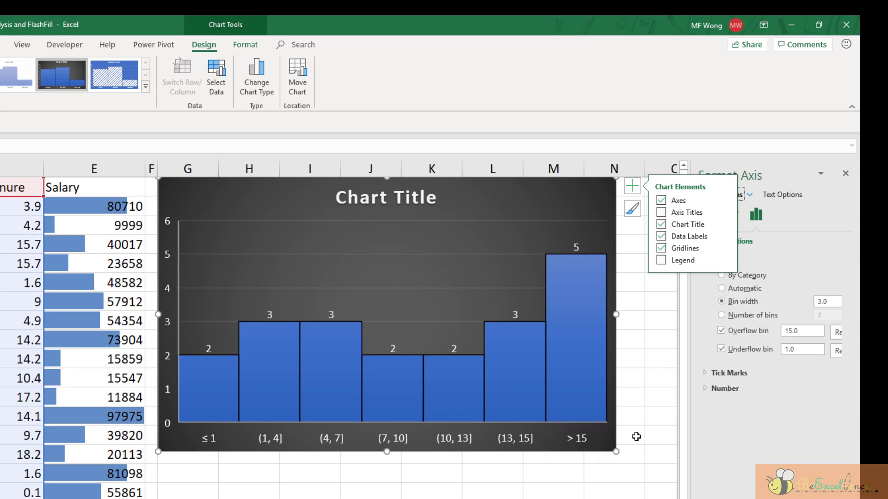
{"action": "left_click", "coordinate": [638, 436]}
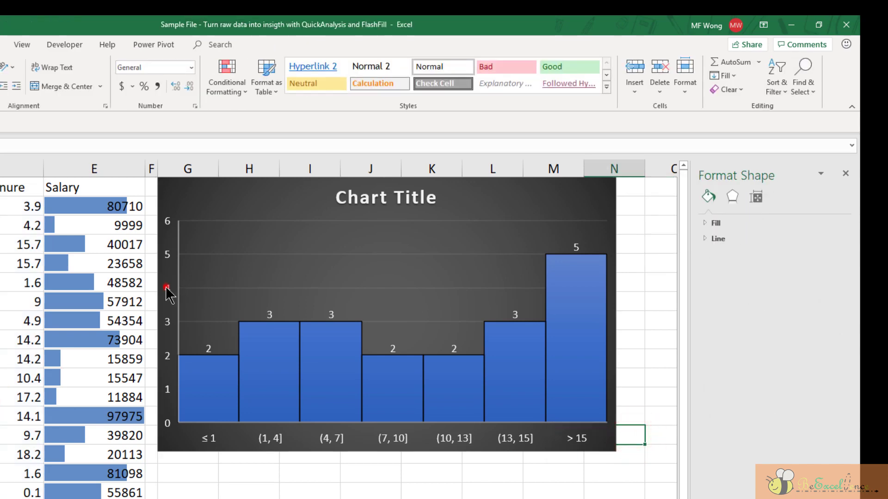
Delete the histogram's vertical axis and shorten the chart by raising its bottom edge.
{"action": "left_click", "coordinate": [166, 288]}
{"action": "key", "text": "Delete"}
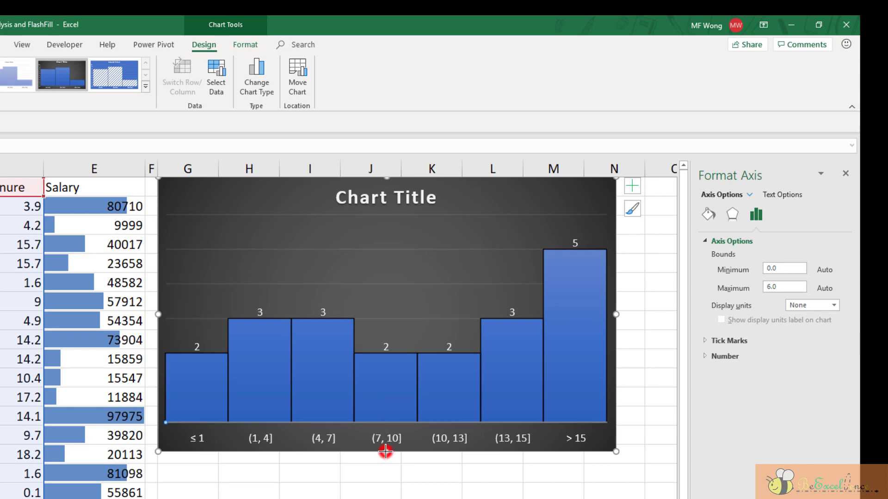
{"action": "left_click_drag", "start_coordinate": [385, 451], "coordinate": [388, 368]}
Retitle the histogram 'Average Year of Tenure: 9.6, with the following distribution'.
{"action": "left_click", "coordinate": [371, 198]}
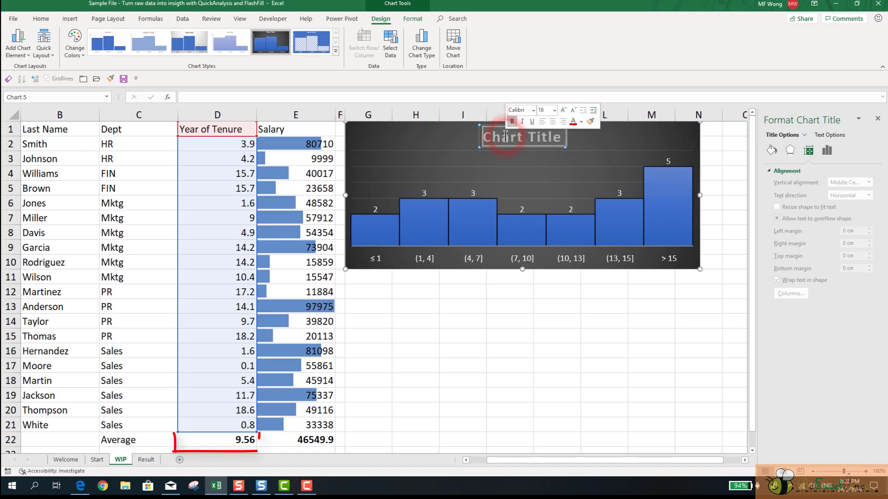
{"action": "type", "text": "Averag"}
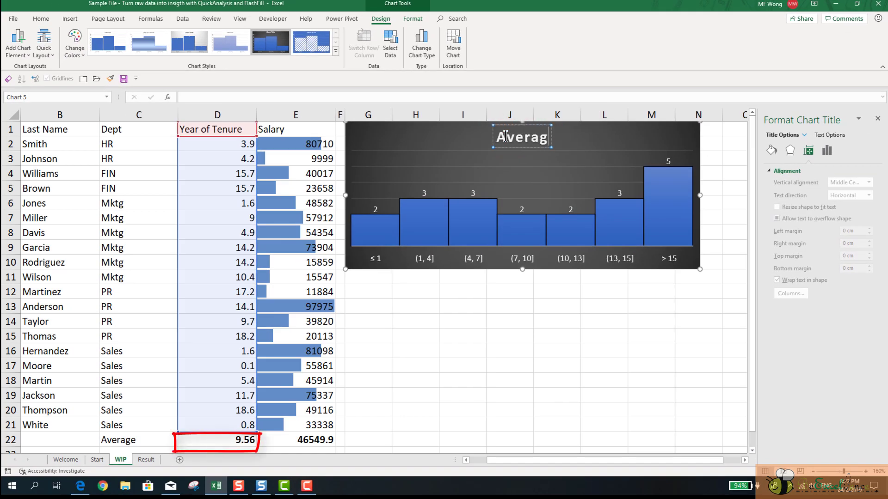
{"action": "type", "text": "e Year of Tn"}
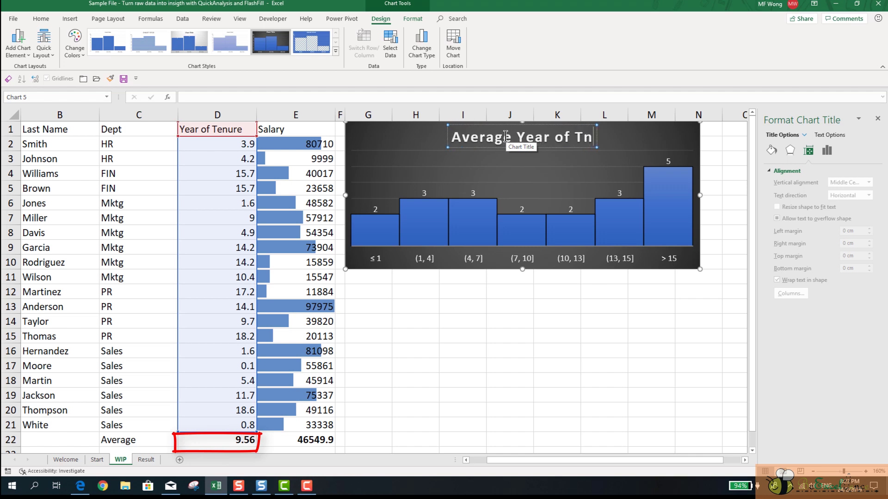
{"action": "type", "text": "er"}
{"action": "key", "text": "BackSpace"}
{"action": "key", "text": "BackSpace"}
{"action": "type", "text": "e"}
{"action": "key", "text": "BackSpace"}
{"action": "key", "text": "BackSpace"}
{"action": "type", "text": "e"}
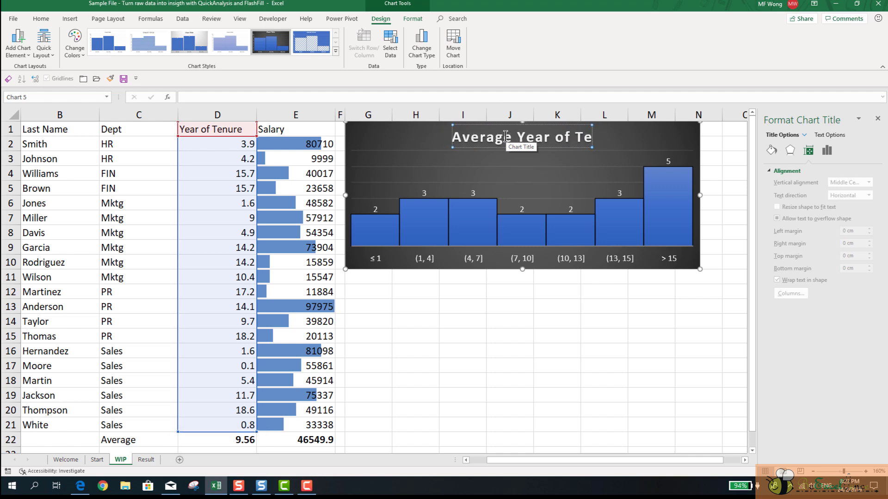
{"action": "type", "text": "nure:"}
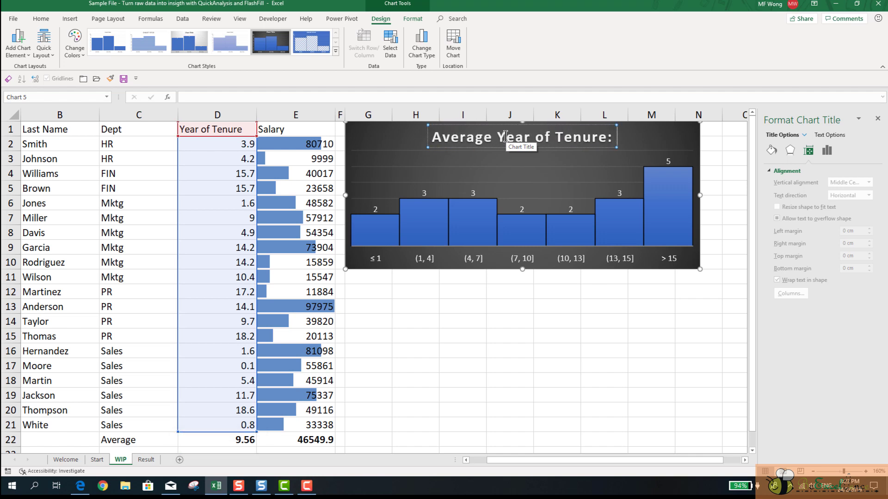
{"action": "type", "text": " 9."}
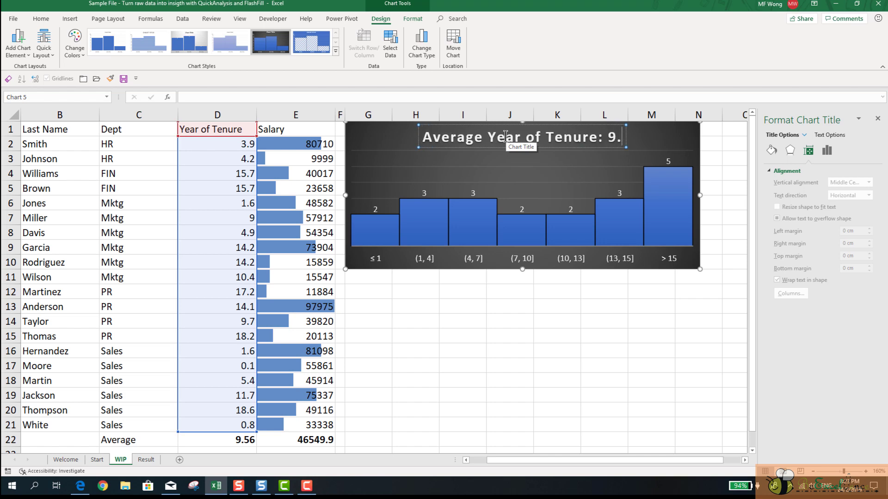
{"action": "type", "text": "6"}
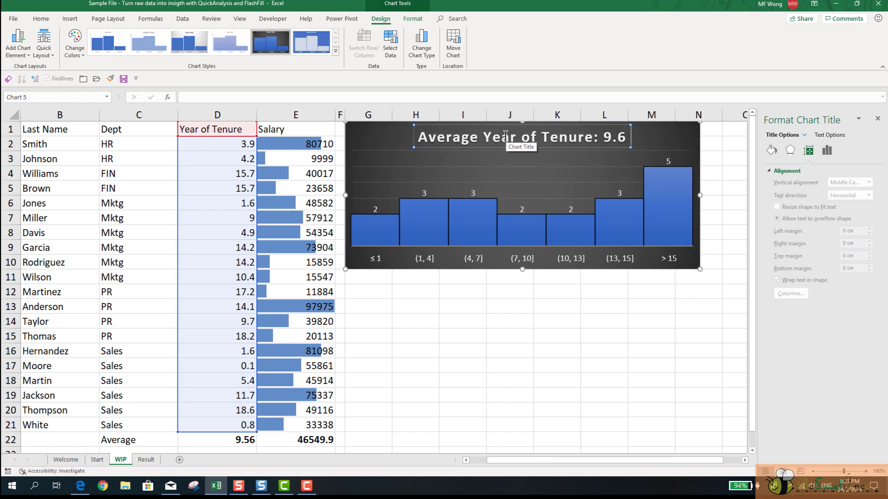
{"action": "type", "text": ", with"}
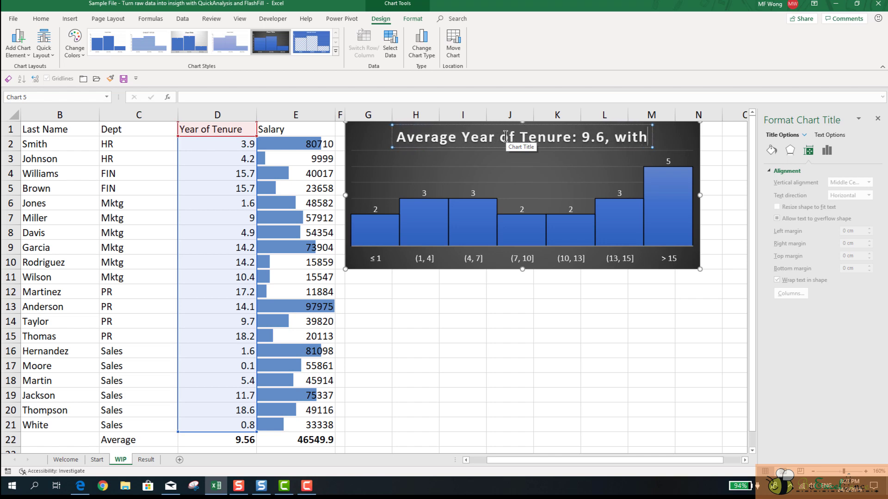
{"action": "type", "text": " the following "}
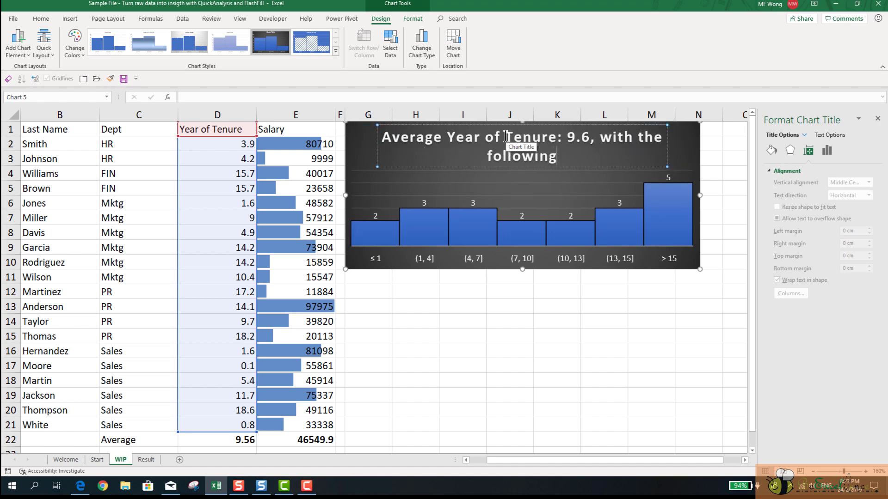
{"action": "type", "text": "distri"}
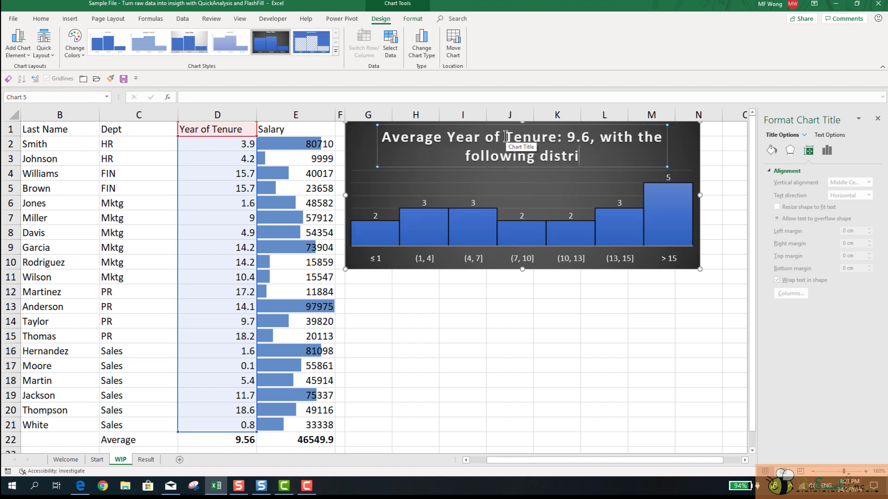
{"action": "type", "text": "bution"}
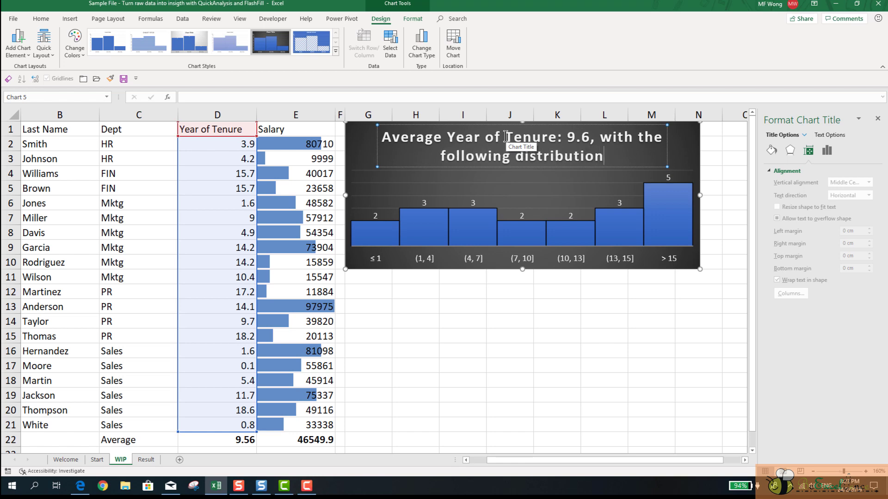
Set the histogram title's font size to 10.
{"action": "left_click_drag", "start_coordinate": [608, 154], "coordinate": [377, 128]}
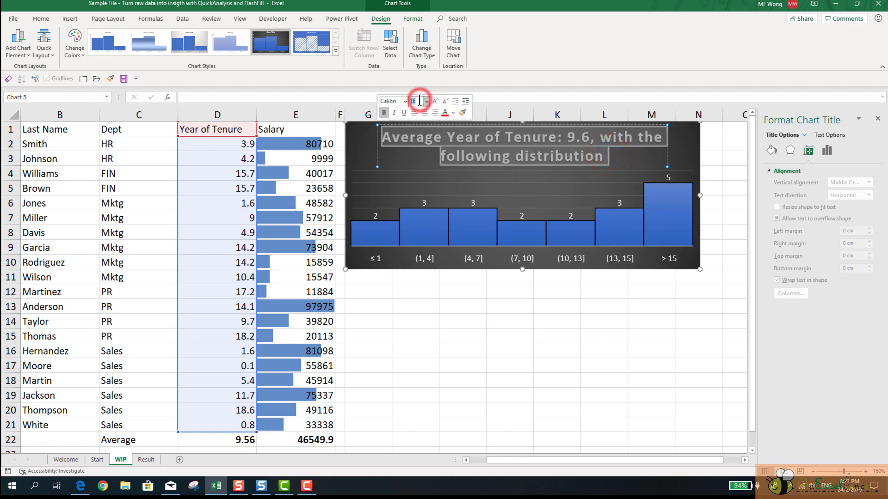
{"action": "type", "text": "10"}
{"action": "key", "text": "Return"}
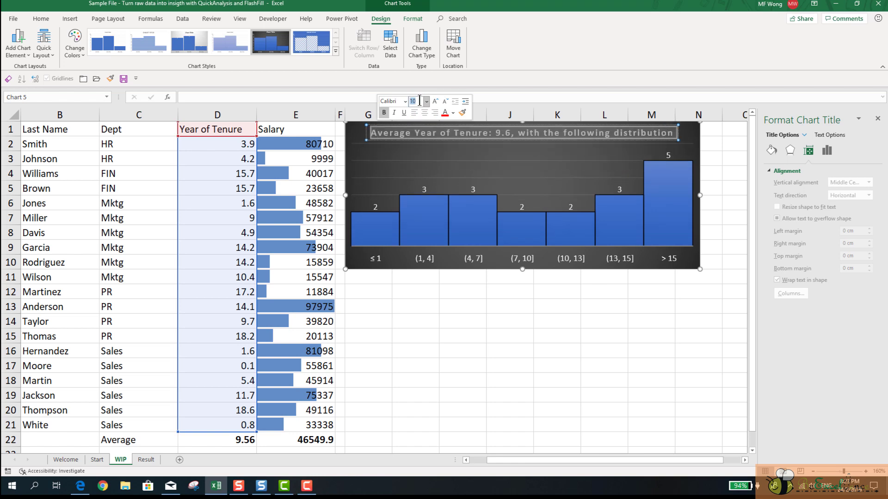
{"action": "left_click", "coordinate": [593, 341]}
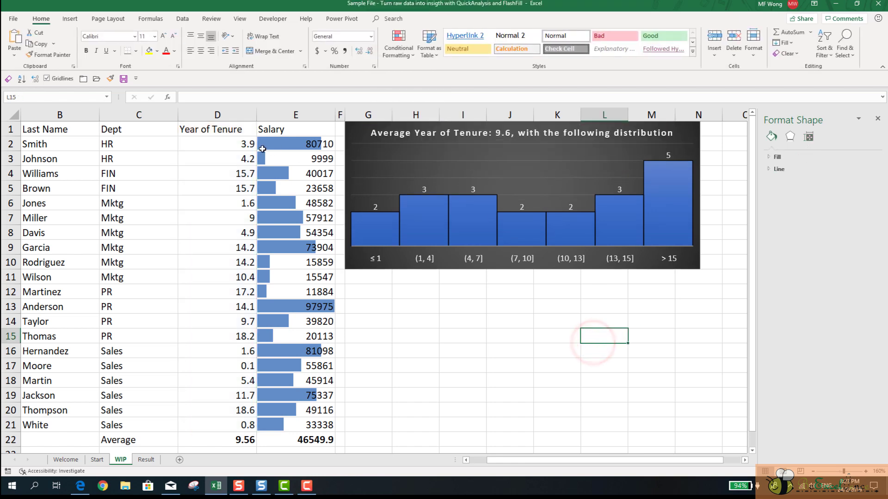
Select C1:E21 and insert a Pareto chart from the recommended charts list.
{"action": "left_click_drag", "start_coordinate": [139, 132], "coordinate": [302, 421]}
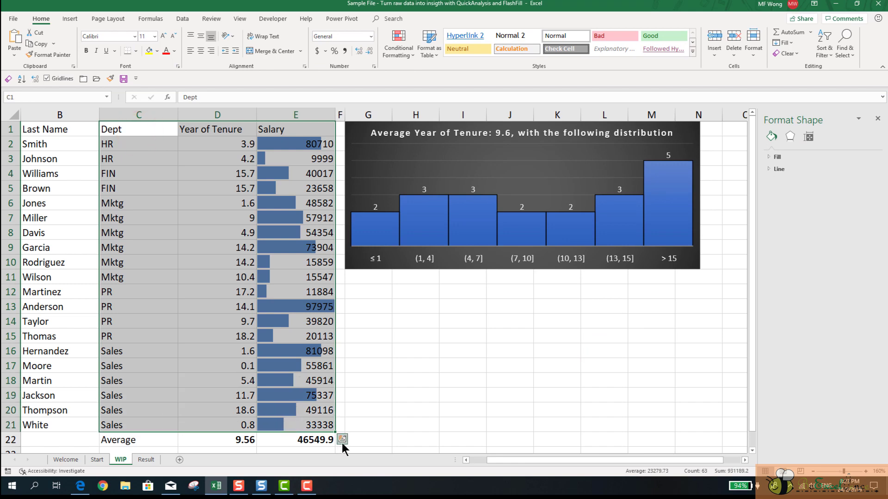
{"action": "left_click", "coordinate": [342, 441]}
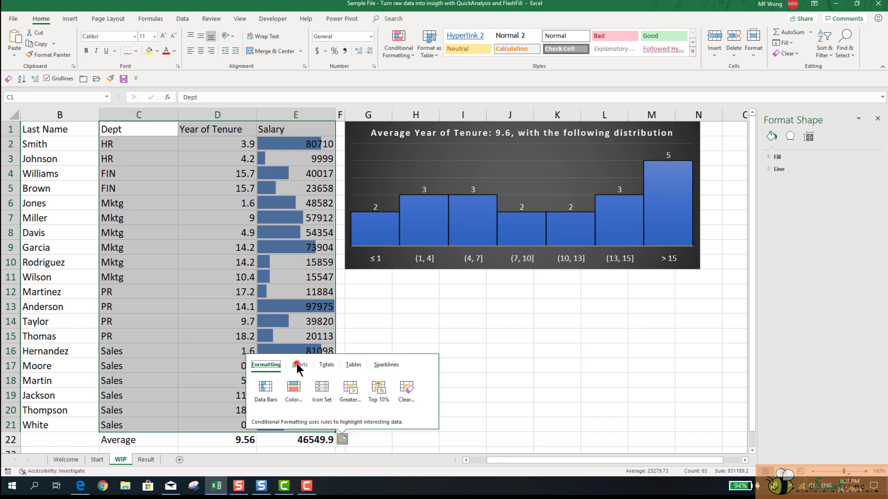
{"action": "left_click", "coordinate": [298, 365]}
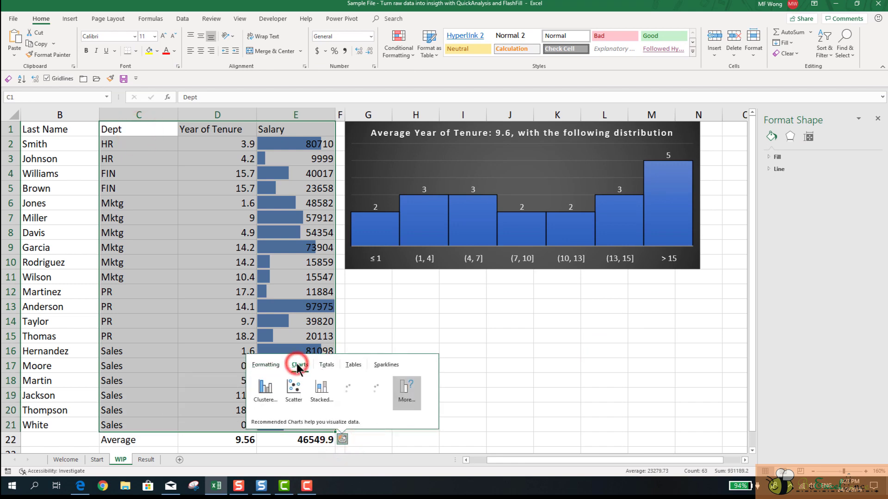
{"action": "left_click", "coordinate": [412, 397]}
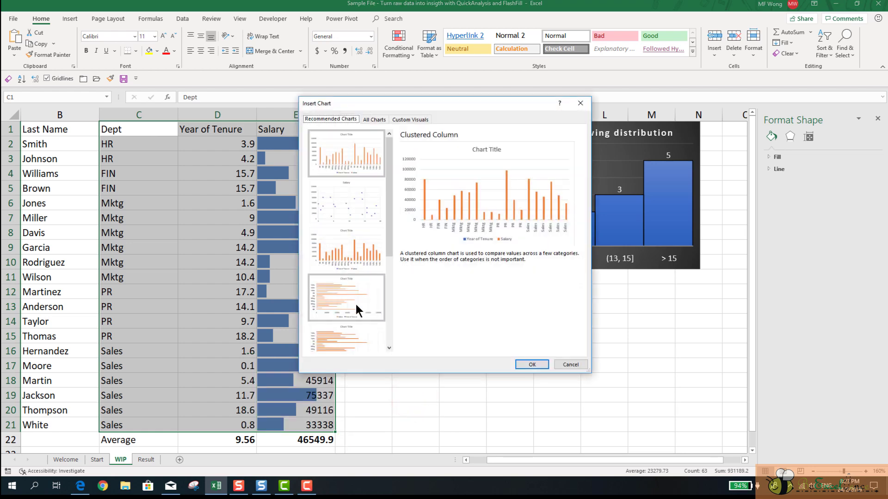
{"action": "scroll", "coordinate": [356, 304], "scroll_direction": "down", "scroll_amount": 3}
{"action": "left_click", "coordinate": [357, 327]}
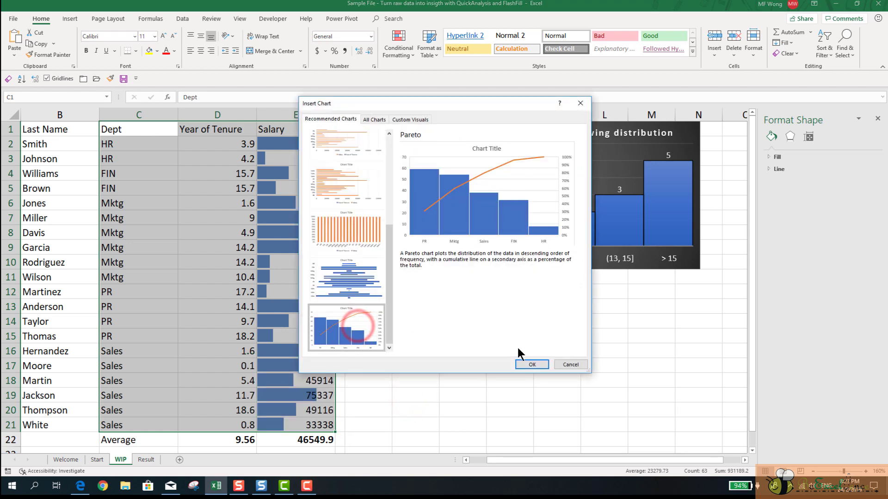
{"action": "left_click", "coordinate": [532, 364]}
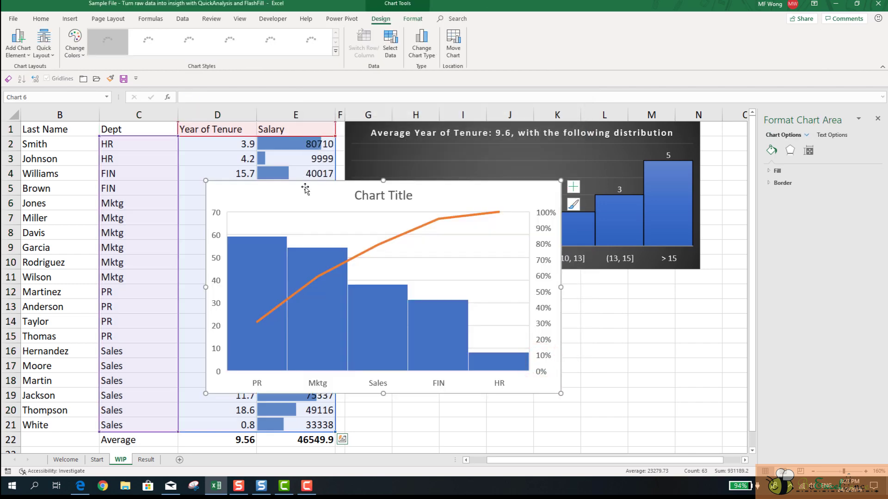
Move the Pareto chart directly beneath the tenure histogram and drag its bottom edge up to shorten it.
{"action": "mouse_move", "coordinate": [305, 189]}
{"action": "left_mouse_down"}
{"action": "mouse_move", "coordinate": [448, 275]}
{"action": "mouse_move", "coordinate": [427, 290]}
{"action": "left_mouse_up"}
{"action": "scroll", "coordinate": [431, 293], "scroll_direction": "down", "scroll_amount": 2}
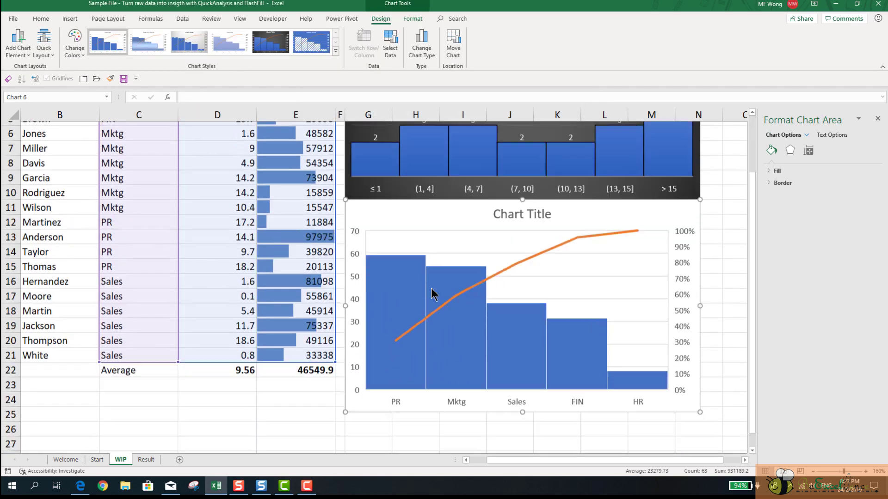
{"action": "scroll", "coordinate": [432, 293], "scroll_direction": "down", "scroll_amount": 2}
{"action": "left_click_drag", "start_coordinate": [523, 334], "coordinate": [529, 302]}
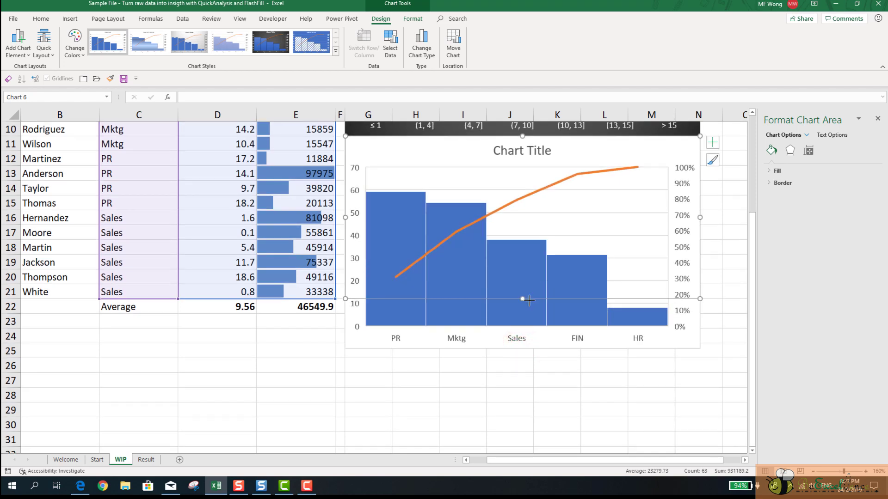
{"action": "scroll", "coordinate": [529, 302], "scroll_direction": "up", "scroll_amount": 3}
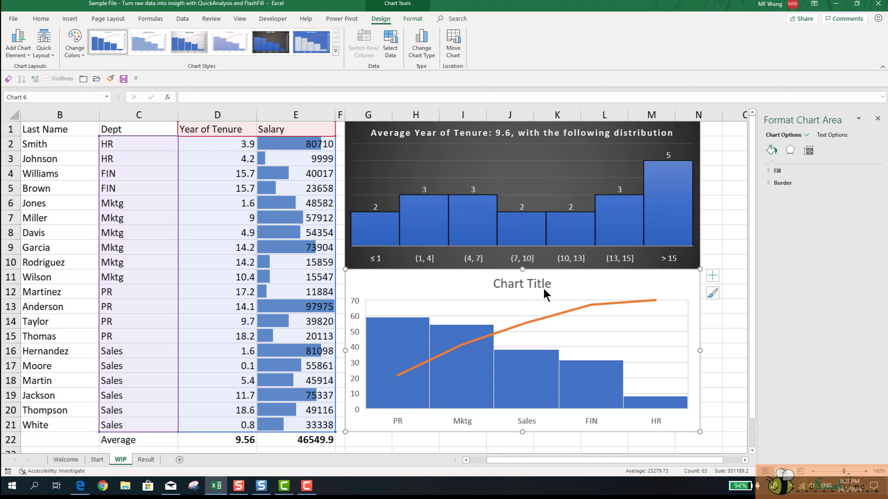
{"action": "left_click", "coordinate": [710, 293]}
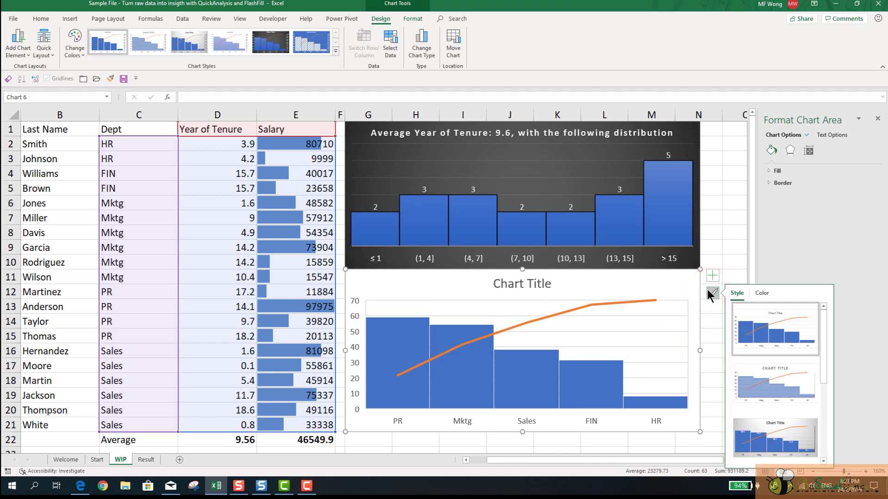
Apply the same dark chart style as the histogram to the Pareto chart.
{"action": "scroll", "coordinate": [779, 400], "scroll_direction": "down", "scroll_amount": 2}
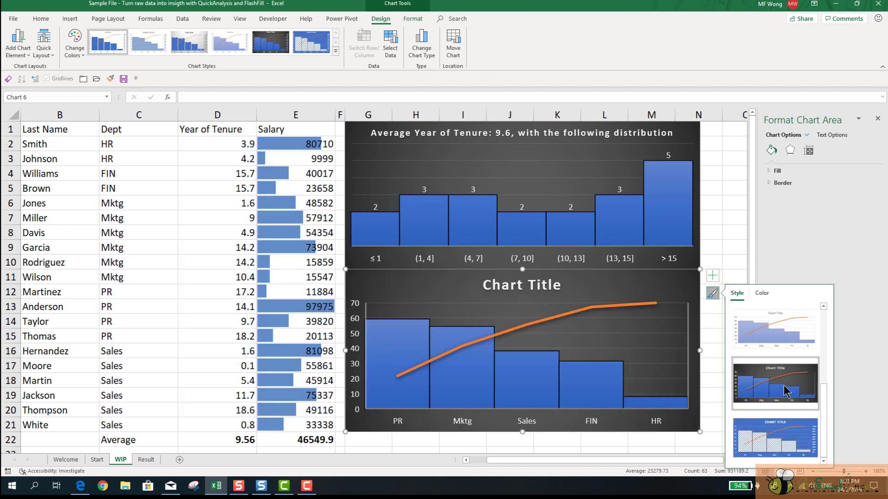
{"action": "left_click", "coordinate": [781, 391]}
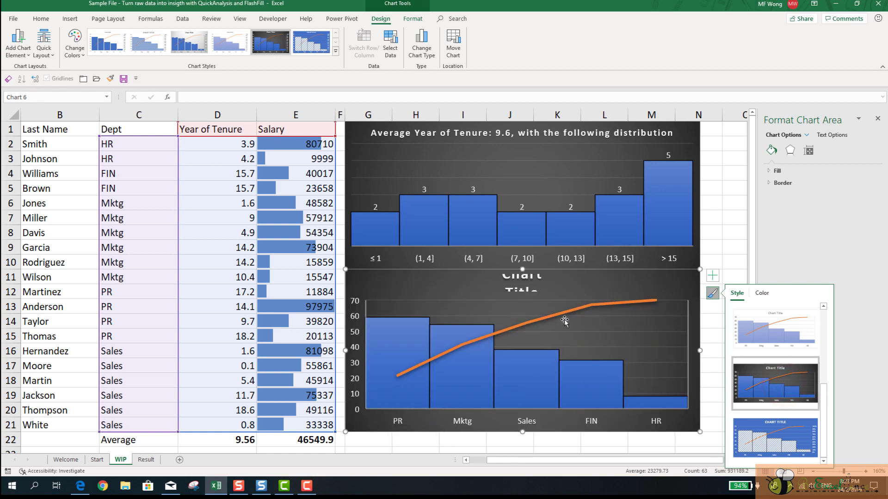
{"action": "left_click", "coordinate": [552, 291]}
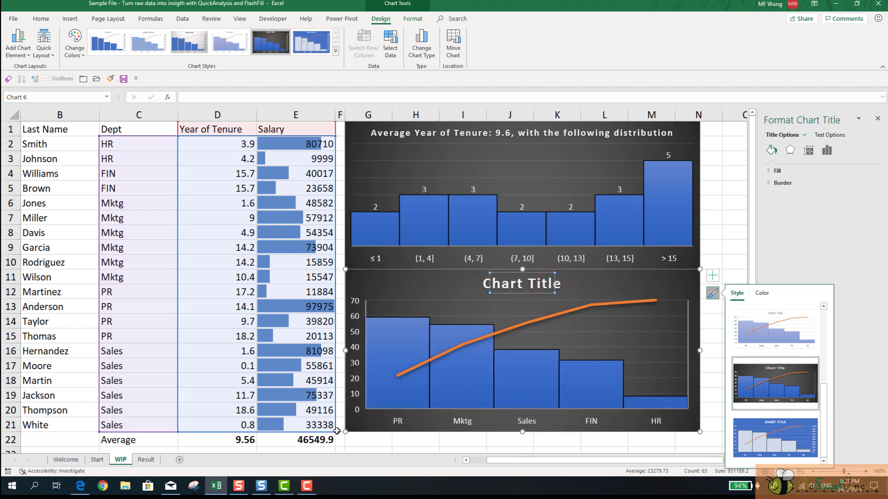
Shift the Pareto chart's data range from Year of Tenure (column D) to Salary (column E).
{"action": "mouse_move", "coordinate": [335, 432]}
{"action": "left_mouse_down"}
{"action": "mouse_move", "coordinate": [267, 424]}
{"action": "mouse_move", "coordinate": [257, 432]}
{"action": "left_mouse_up"}
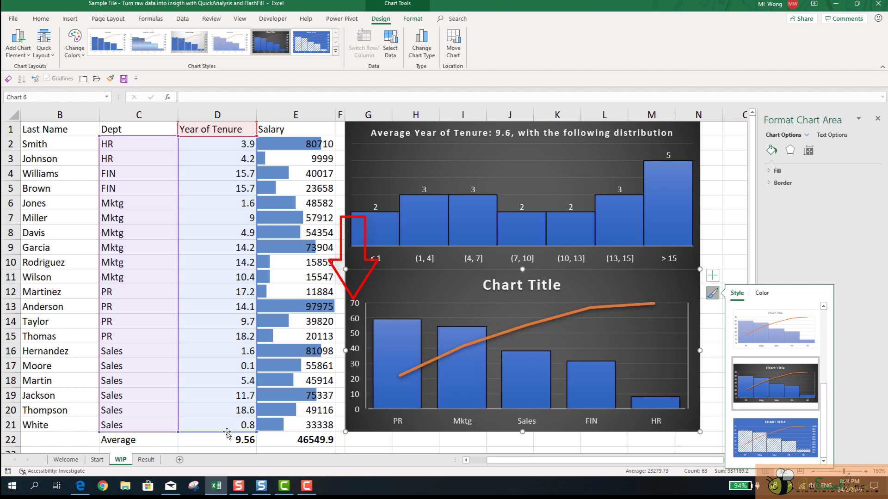
{"action": "left_click_drag", "start_coordinate": [226, 433], "coordinate": [295, 429]}
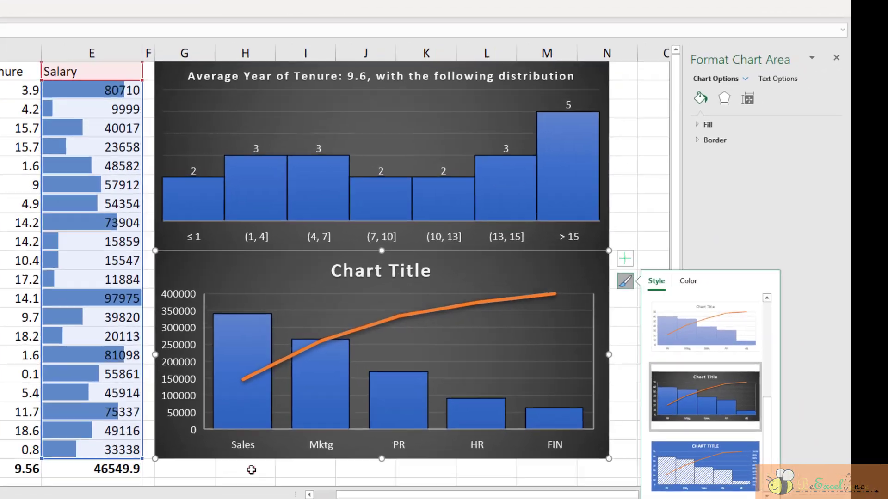
{"action": "left_click", "coordinate": [418, 436]}
{"action": "left_click", "coordinate": [375, 293]}
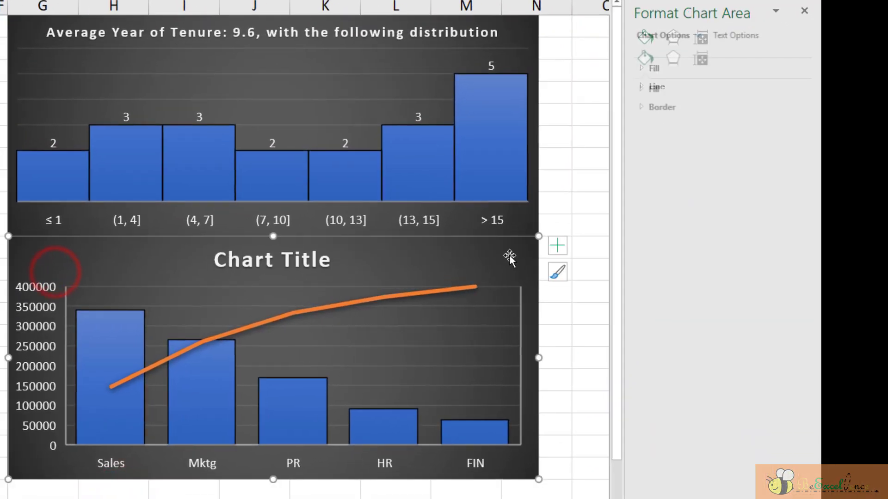
Add axis titles and data labels to the Pareto chart.
{"action": "left_click", "coordinate": [556, 245]}
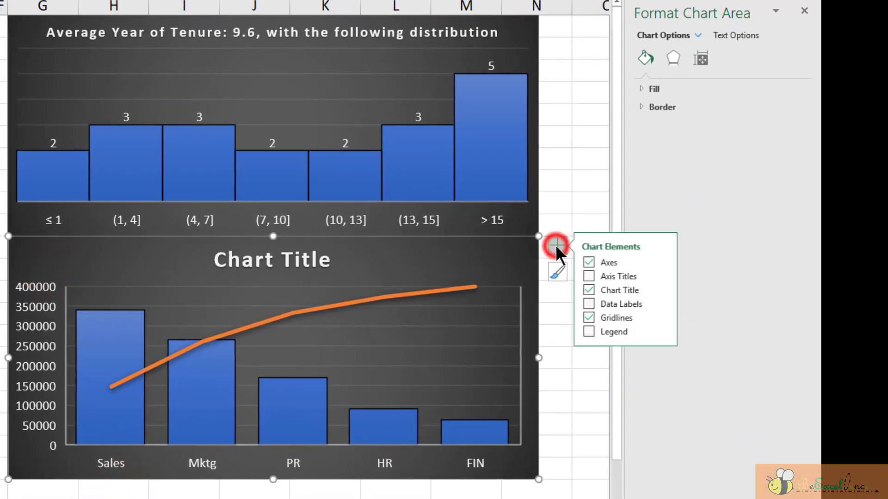
{"action": "left_click", "coordinate": [629, 277]}
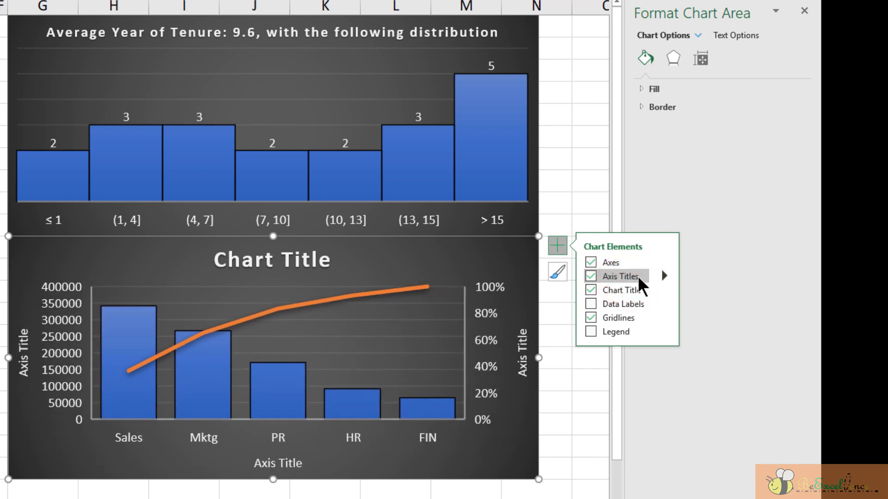
{"action": "left_click", "coordinate": [618, 302]}
{"action": "left_click", "coordinate": [618, 304]}
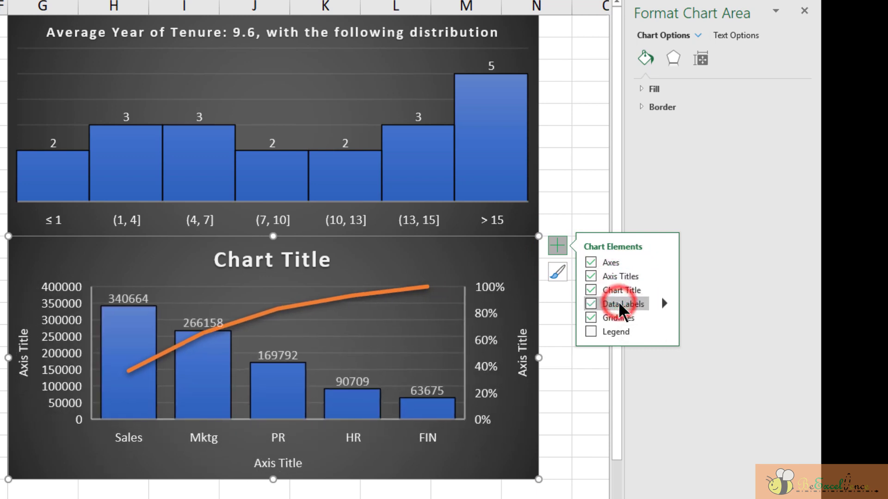
Delete the left value axis, its title, and the bottom axis title.
{"action": "left_click", "coordinate": [70, 351]}
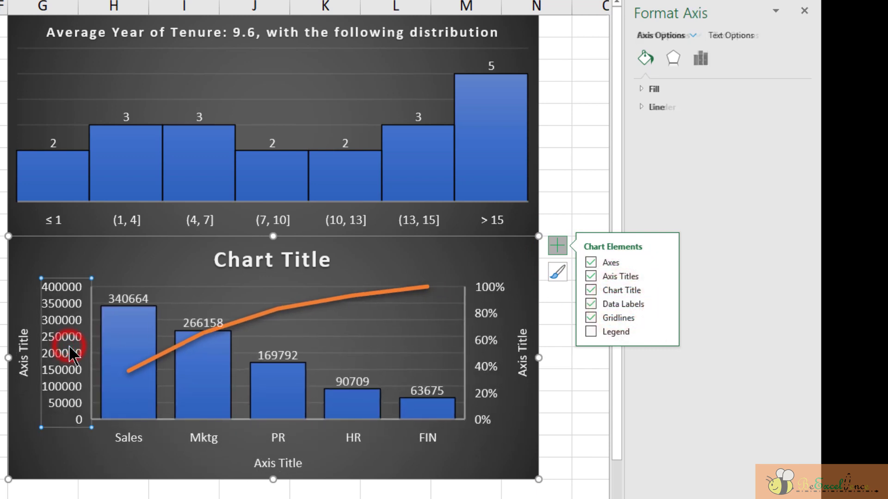
{"action": "key", "text": "Delete"}
{"action": "left_click", "coordinate": [26, 363]}
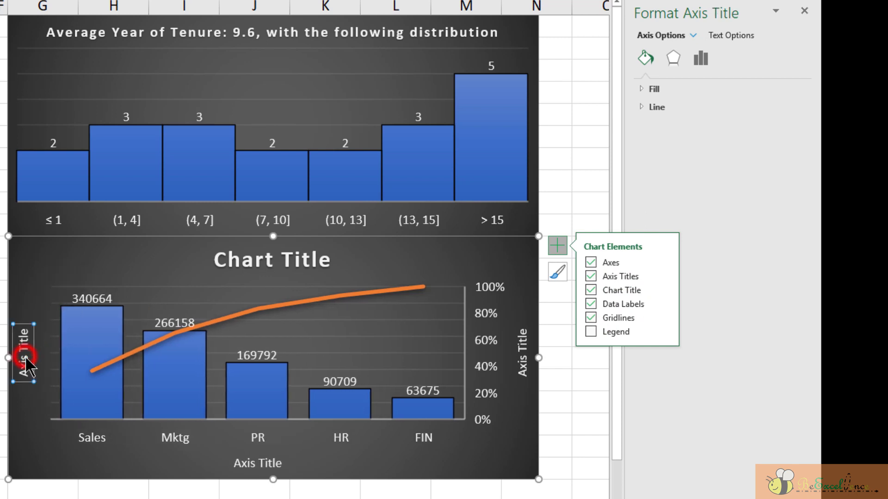
{"action": "key", "text": "Delete"}
{"action": "left_click", "coordinate": [262, 462]}
{"action": "key", "text": "Delete"}
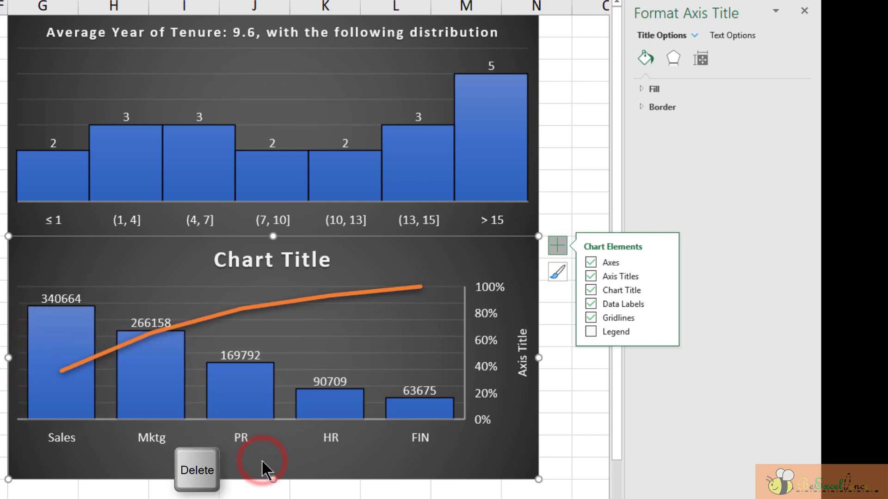
Shrink the percentage axis labels and title that axis 'Cumulated %'.
{"action": "left_click", "coordinate": [486, 299]}
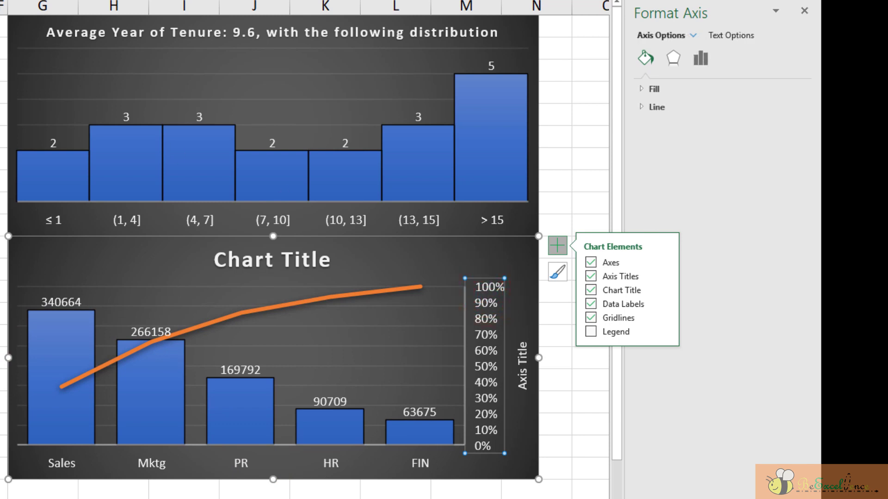
{"action": "key", "text": "ctrl+shift+less"}
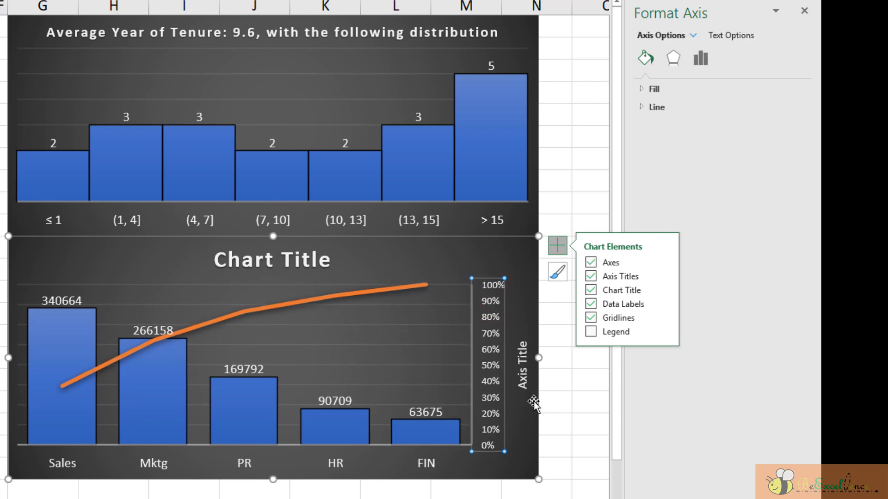
{"action": "left_click", "coordinate": [520, 377]}
{"action": "left_click", "coordinate": [525, 378]}
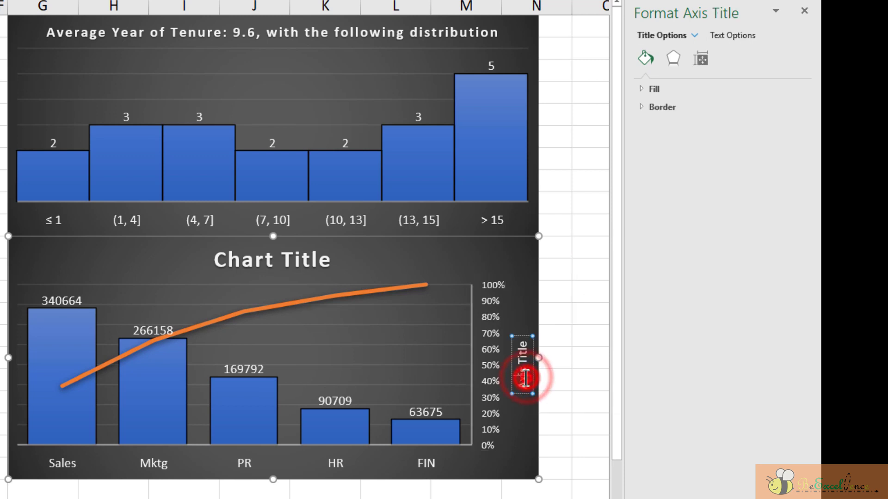
{"action": "type", "text": "Cu"}
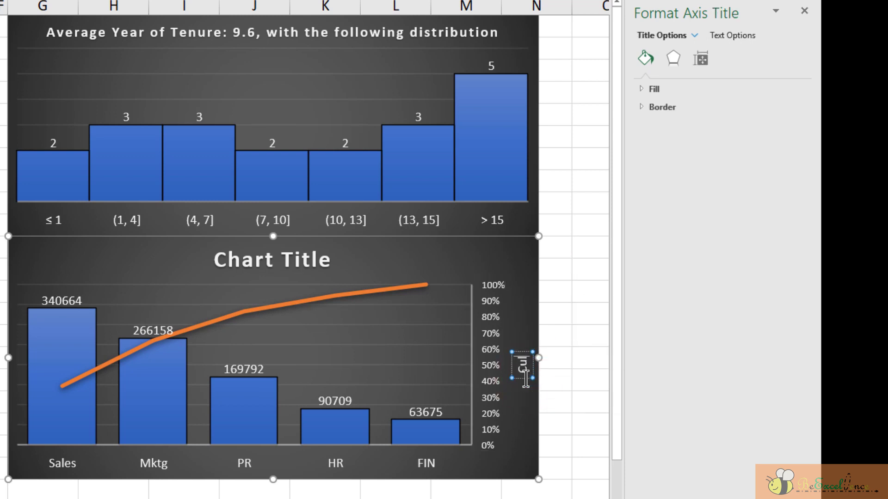
{"action": "type", "text": "mulate"}
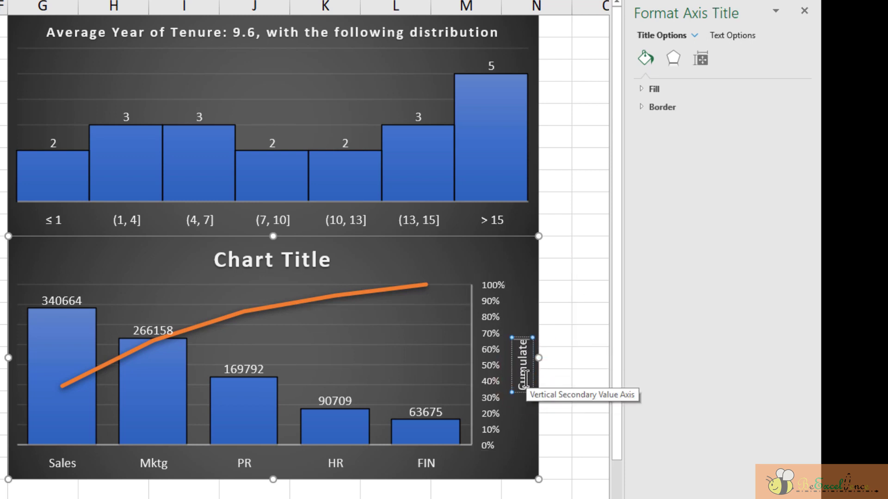
{"action": "type", "text": "d %"}
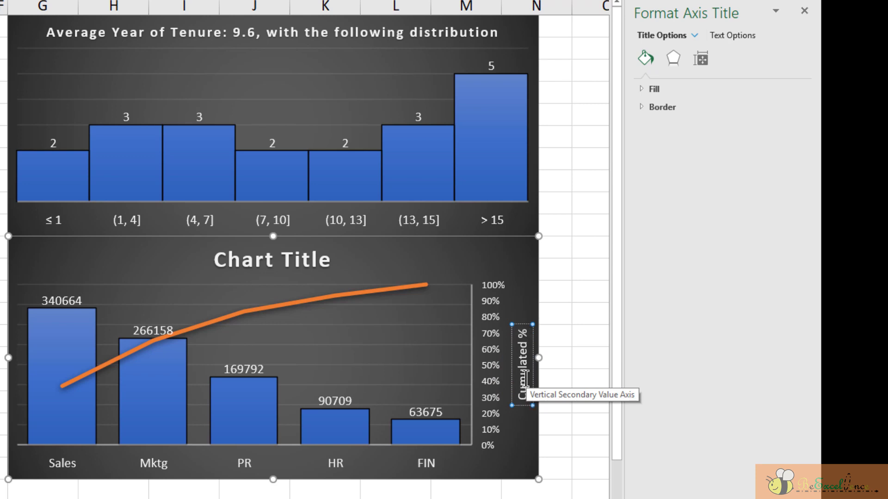
{"action": "left_click", "coordinate": [306, 261]}
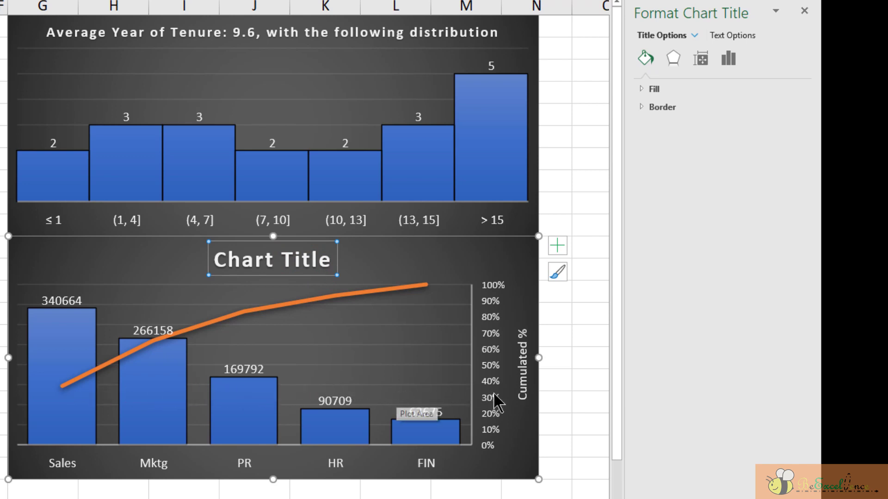
Retitle the Pareto chart 'Dept of Sales accounted for ~40% of total salary cost'.
{"action": "triple_click", "coordinate": [313, 262]}
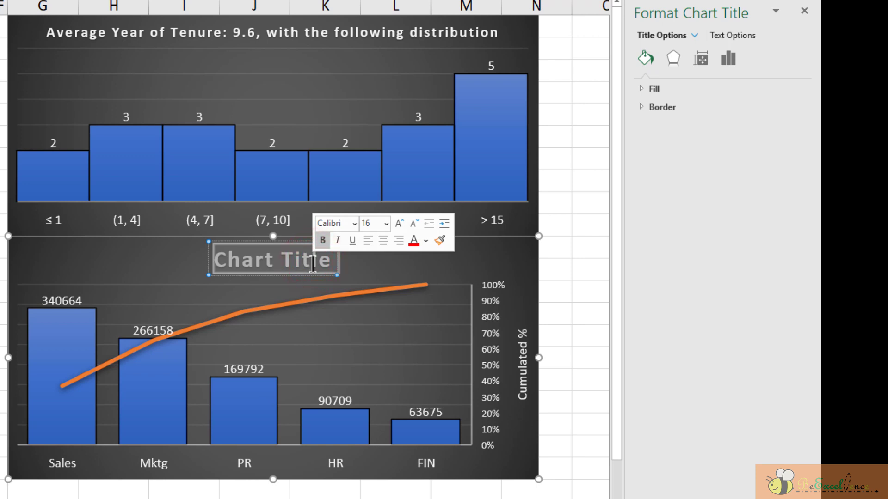
{"action": "type", "text": "Dept of S"}
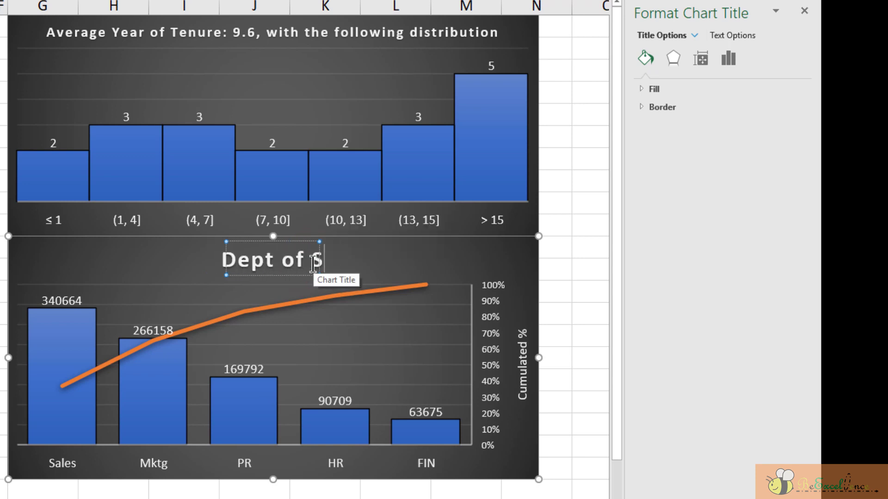
{"action": "type", "text": "ales accounted"}
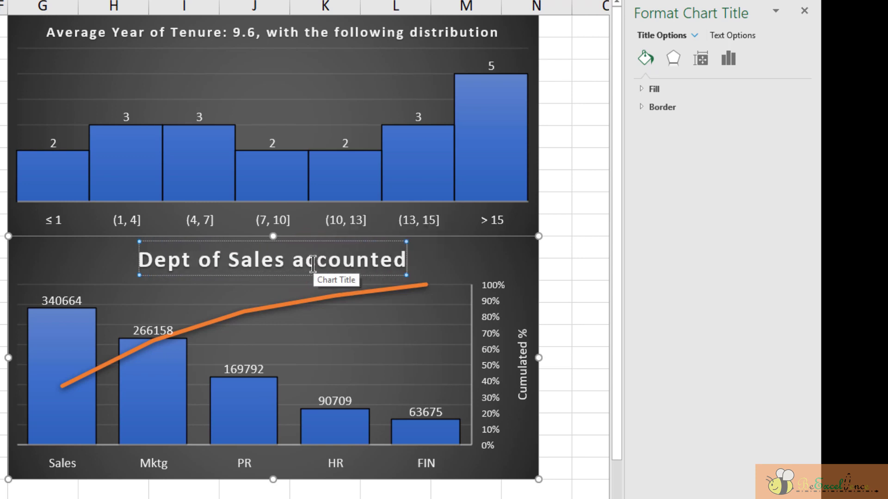
{"action": "type", "text": " for ~"}
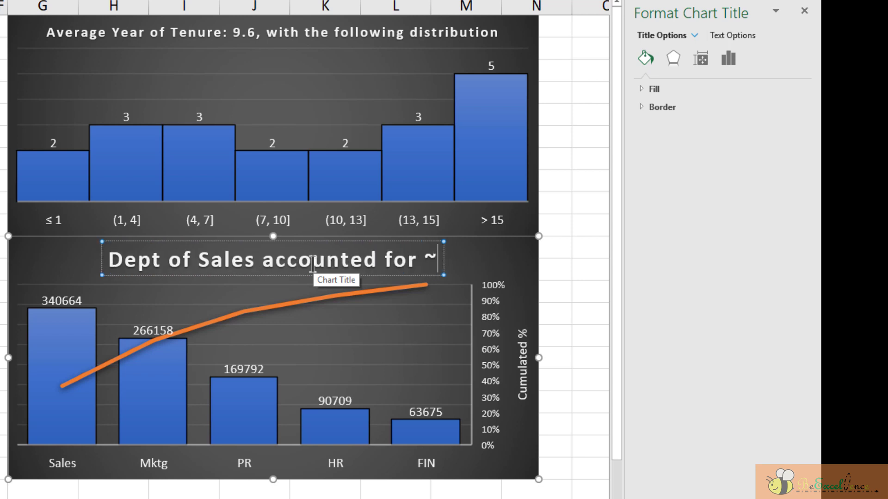
{"action": "type", "text": "40"}
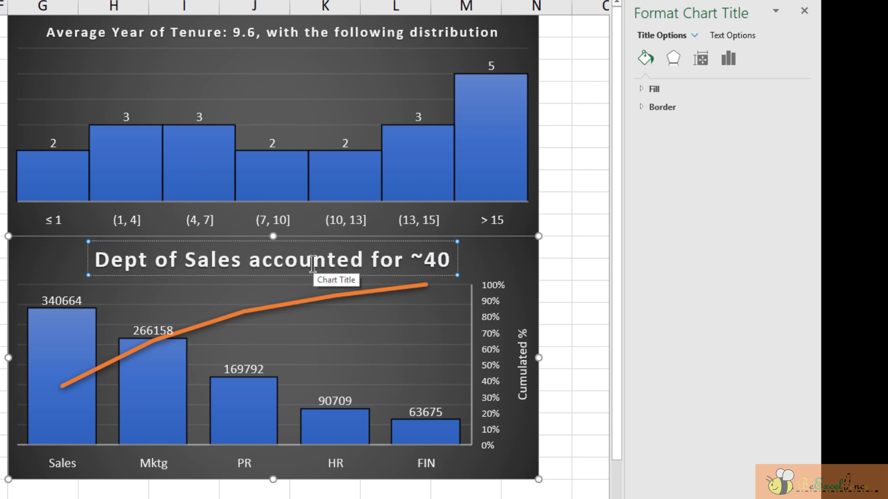
{"action": "type", "text": "% o"}
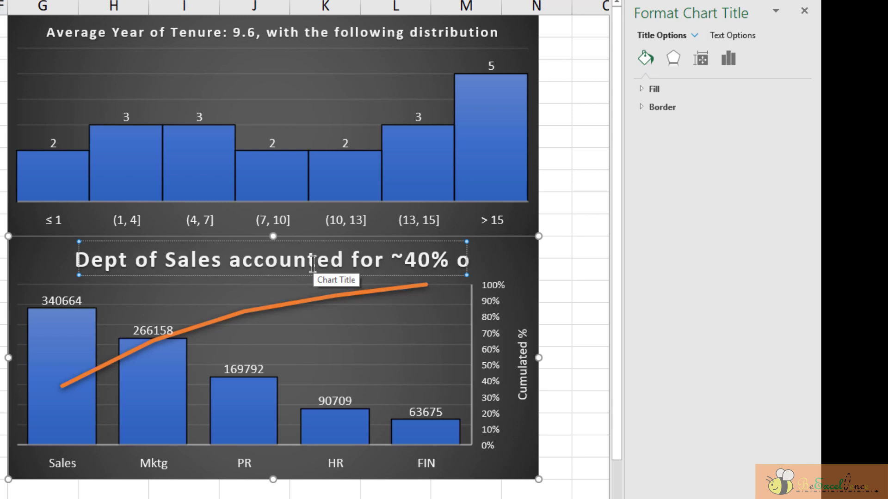
{"action": "type", "text": "f sal"}
{"action": "key", "text": "BackSpace"}
{"action": "key", "text": "BackSpace"}
{"action": "key", "text": "BackSpace"}
{"action": "type", "text": "toa"}
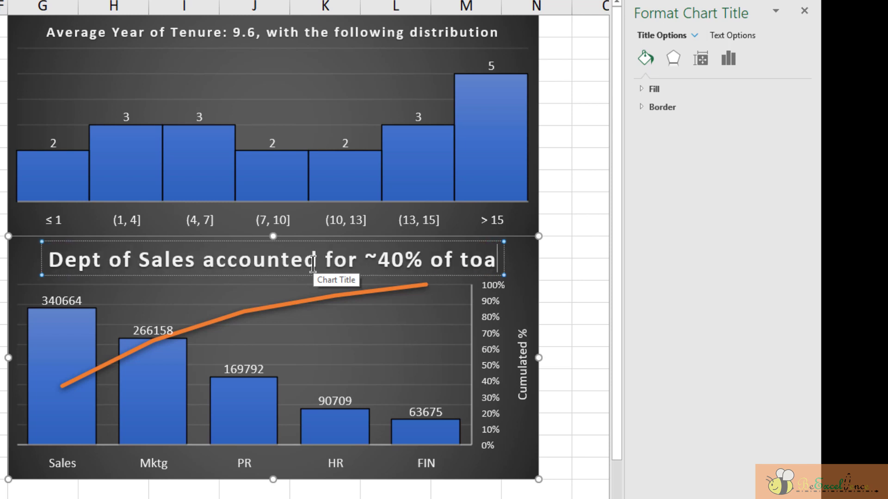
{"action": "key", "text": "BackSpace"}
{"action": "type", "text": "tal sal"}
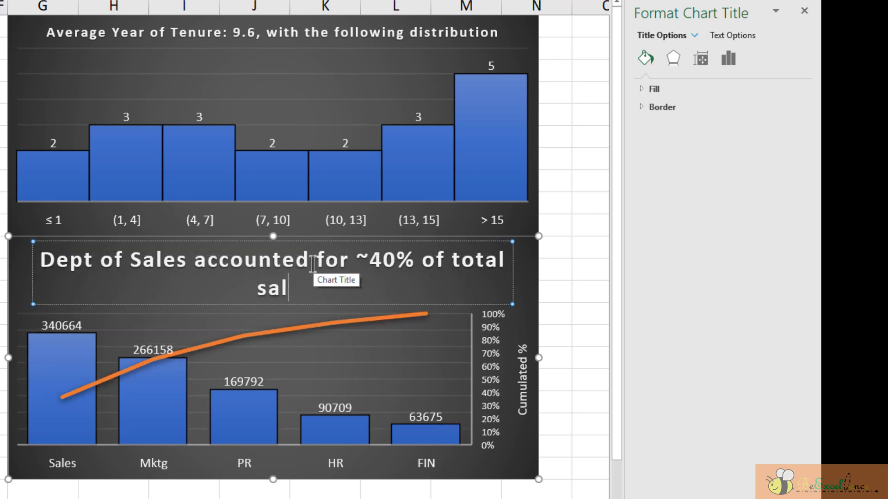
{"action": "type", "text": "ary cost"}
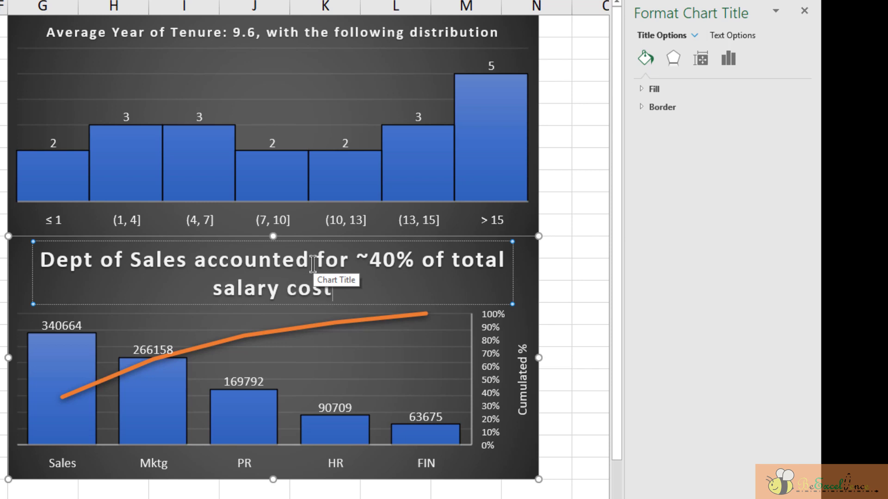
Set the chart title's font size to 10 pt so it fits on one line.
{"action": "left_click_drag", "start_coordinate": [47, 261], "coordinate": [446, 299]}
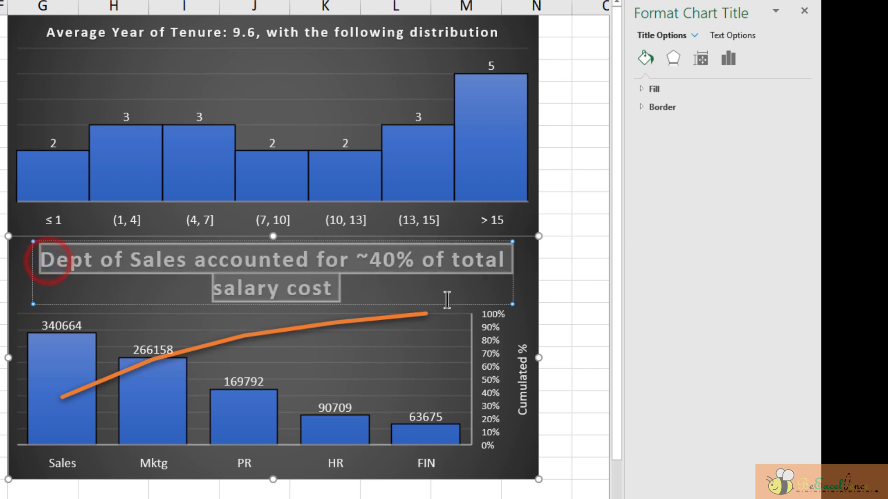
{"action": "left_click", "coordinate": [505, 259]}
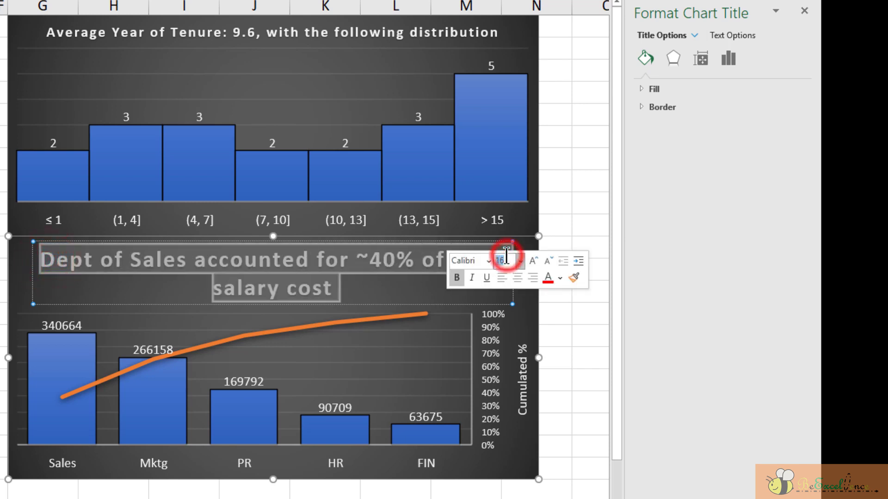
{"action": "type", "text": "10"}
{"action": "key", "text": "Return"}
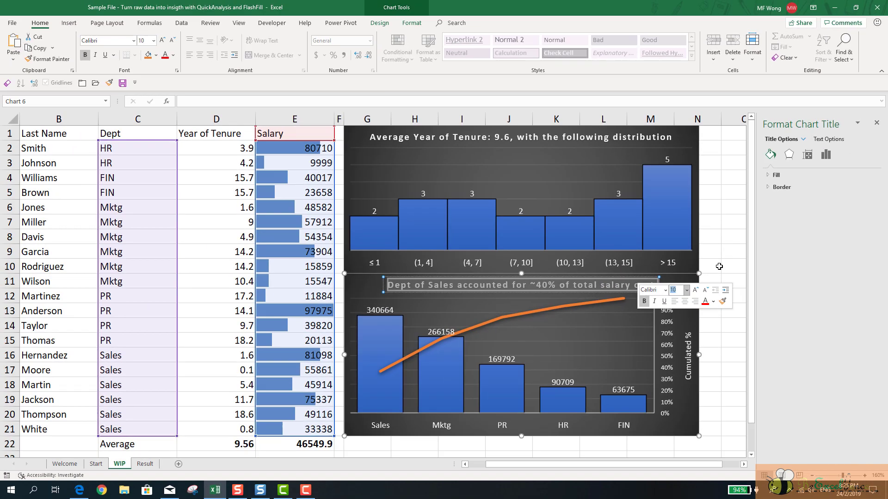
{"action": "left_click", "coordinate": [720, 266]}
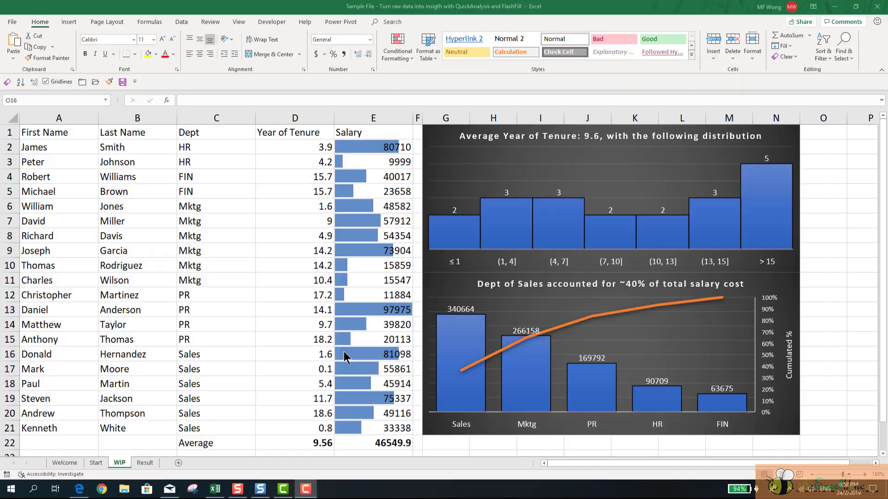
Show the D22 tenure average as 9.6 and format salaries E2:E22 as whole-dollar accounting.
{"action": "left_click", "coordinate": [319, 442]}
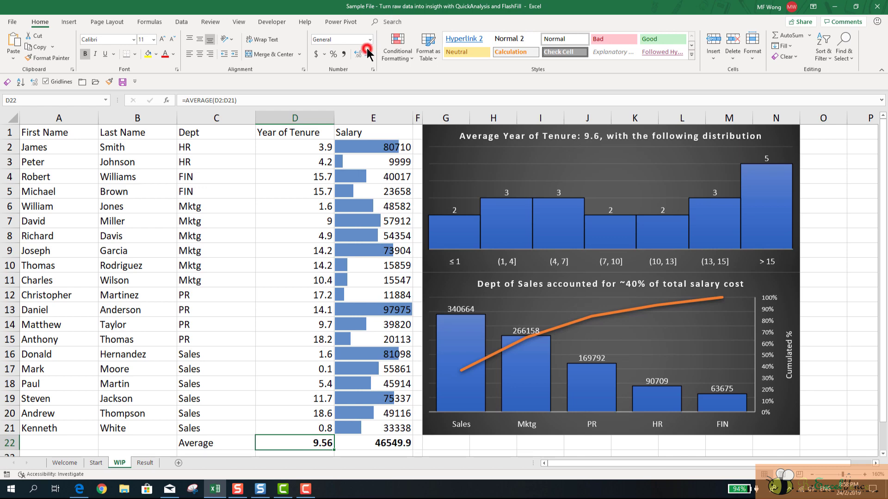
{"action": "left_click", "coordinate": [368, 52]}
{"action": "left_click", "coordinate": [361, 181]}
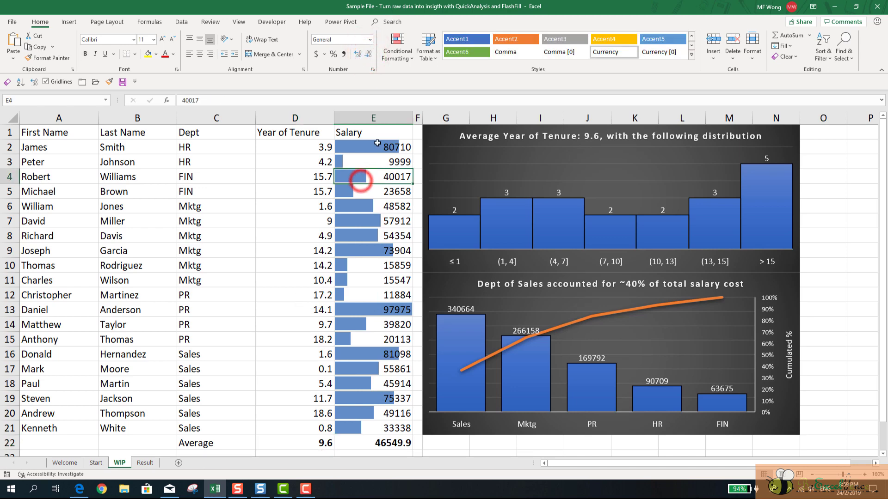
{"action": "left_click", "coordinate": [378, 142]}
{"action": "key", "text": "ctrl+shift+Down"}
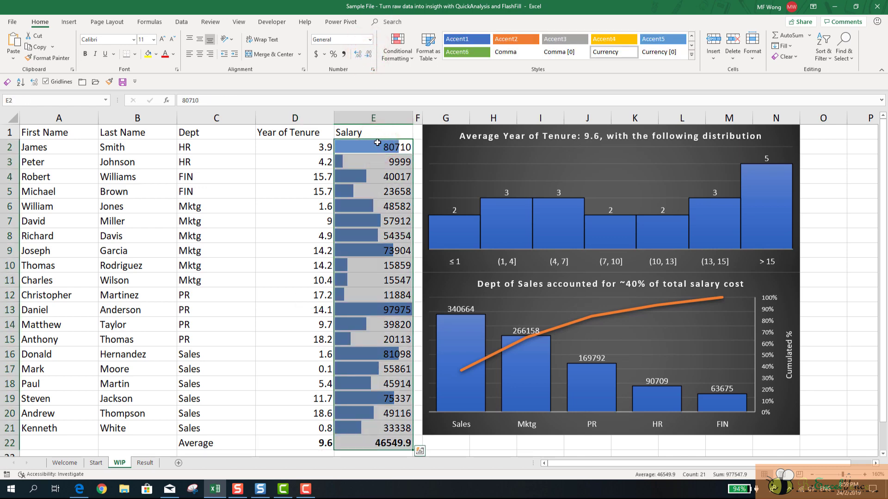
{"action": "left_click", "coordinate": [319, 54]}
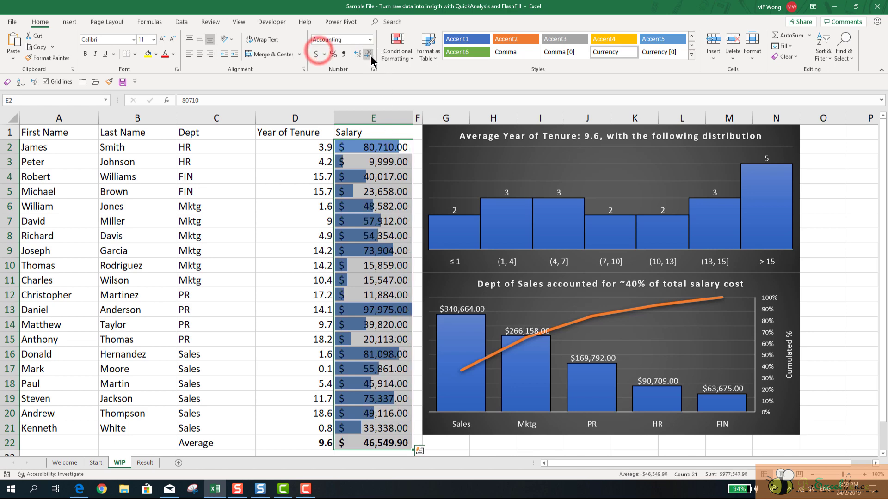
{"action": "left_click", "coordinate": [368, 54]}
{"action": "left_click", "coordinate": [368, 54]}
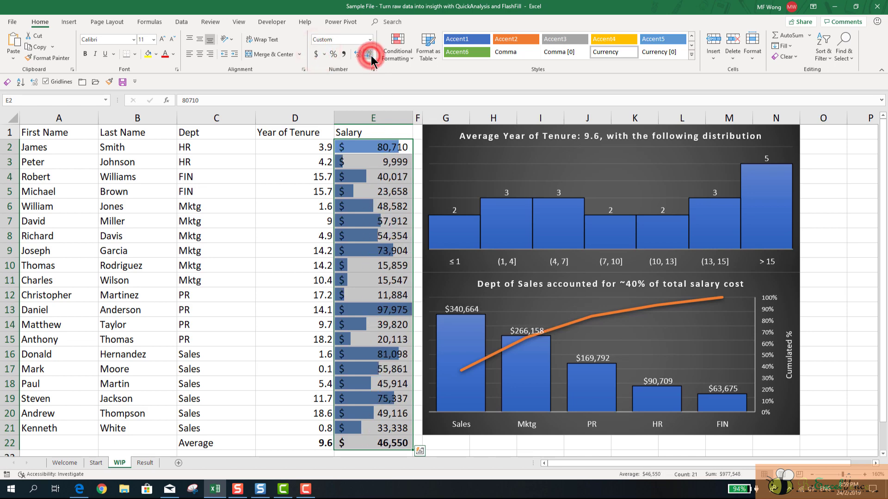
{"action": "left_click", "coordinate": [321, 156]}
{"action": "left_click_drag", "start_coordinate": [73, 131], "coordinate": [380, 424]}
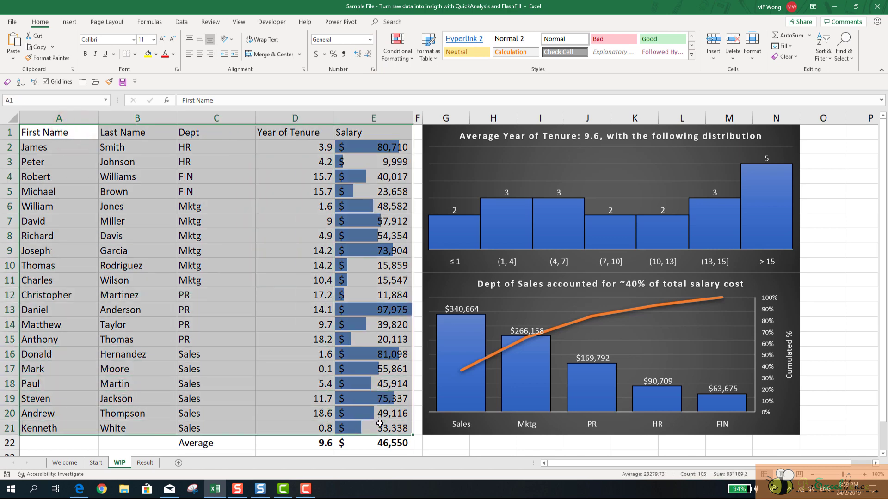
Convert A1:E21 into a banded table and sort it by Salary, largest to smallest.
{"action": "left_click", "coordinate": [419, 443]}
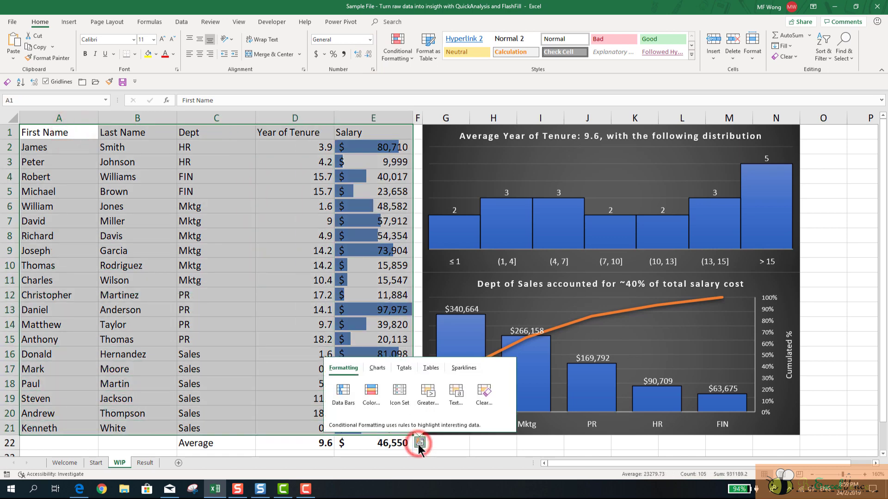
{"action": "left_click", "coordinate": [433, 369]}
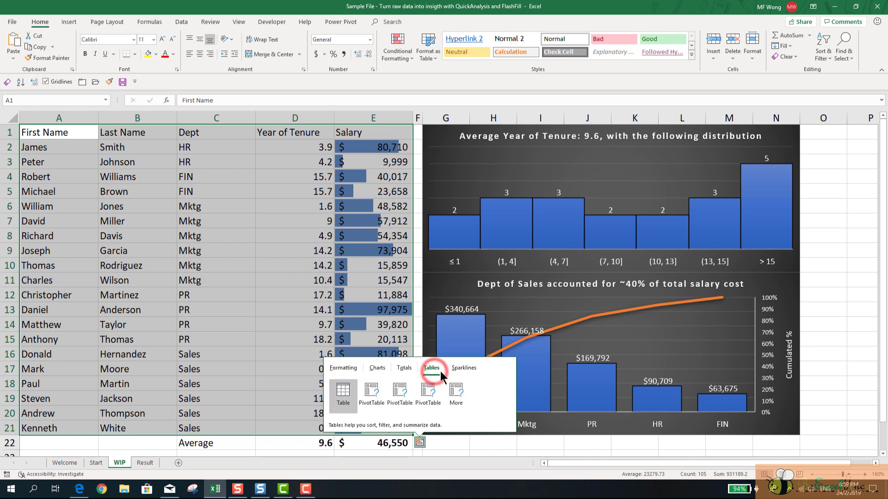
{"action": "left_click", "coordinate": [342, 407]}
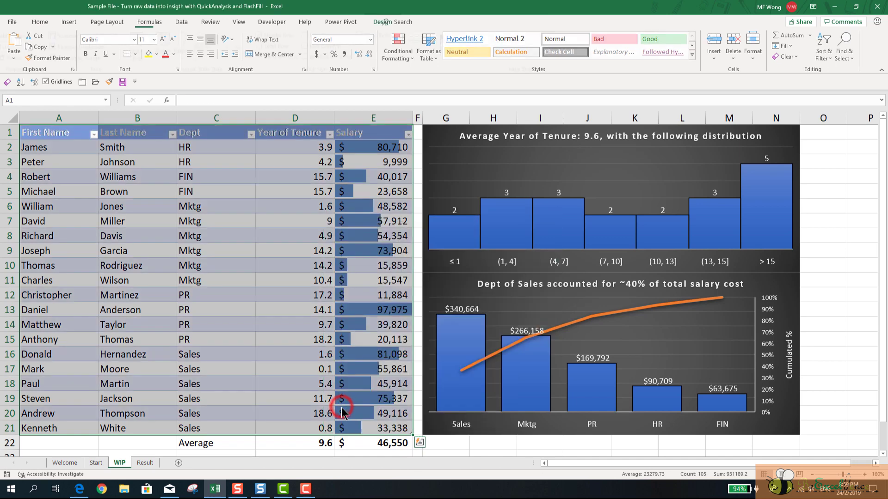
{"action": "left_click", "coordinate": [335, 308]}
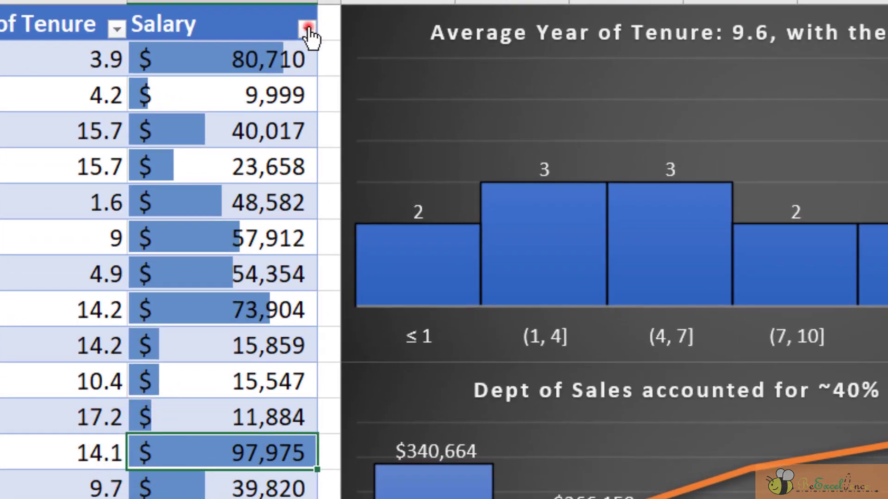
{"action": "left_click", "coordinate": [309, 34]}
{"action": "left_click", "coordinate": [294, 79]}
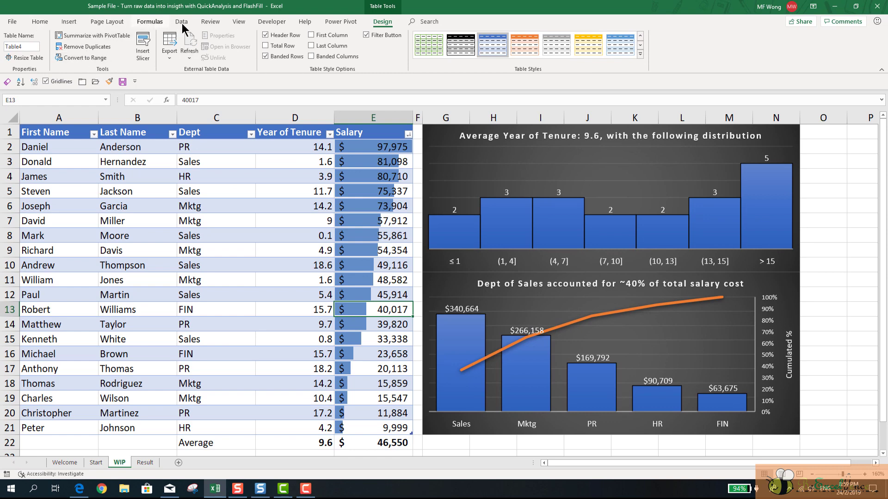
Turn off gridlines on the WIP worksheet via the View settings.
{"action": "left_click", "coordinate": [244, 27]}
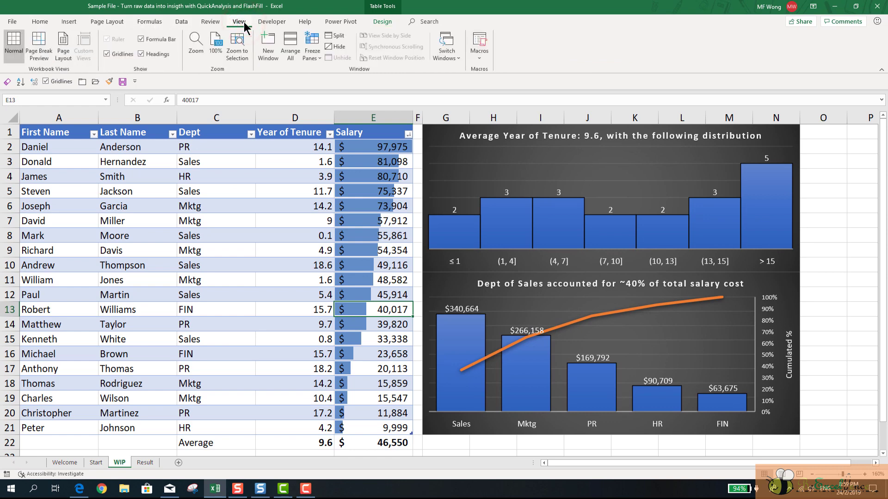
{"action": "left_click", "coordinate": [122, 54]}
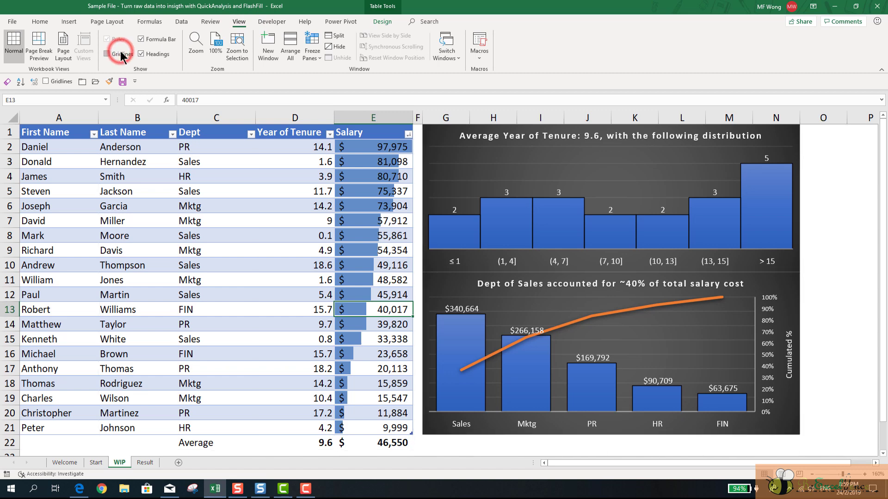